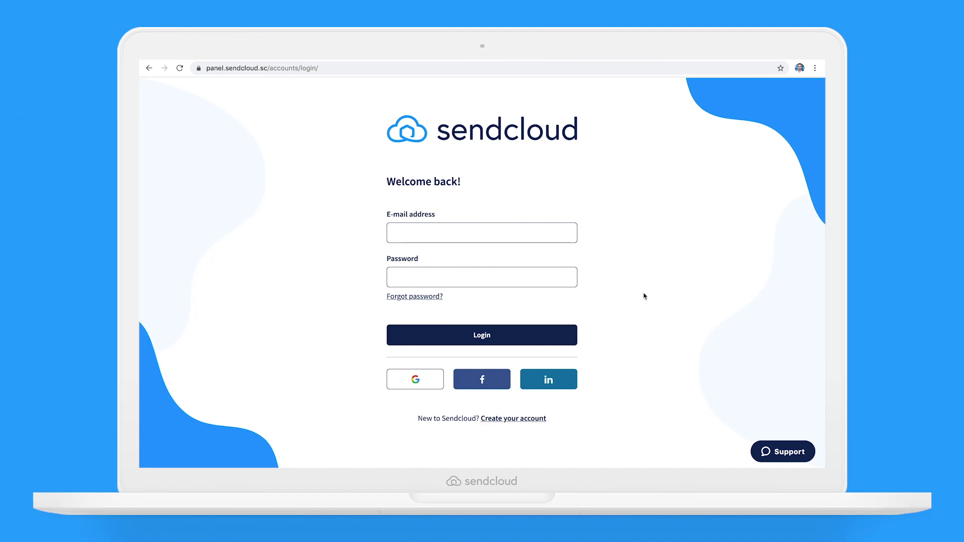
# Log in to Sendcloud with the ShoeStore account's e-mail address and password.
pyautogui.click(535, 236)
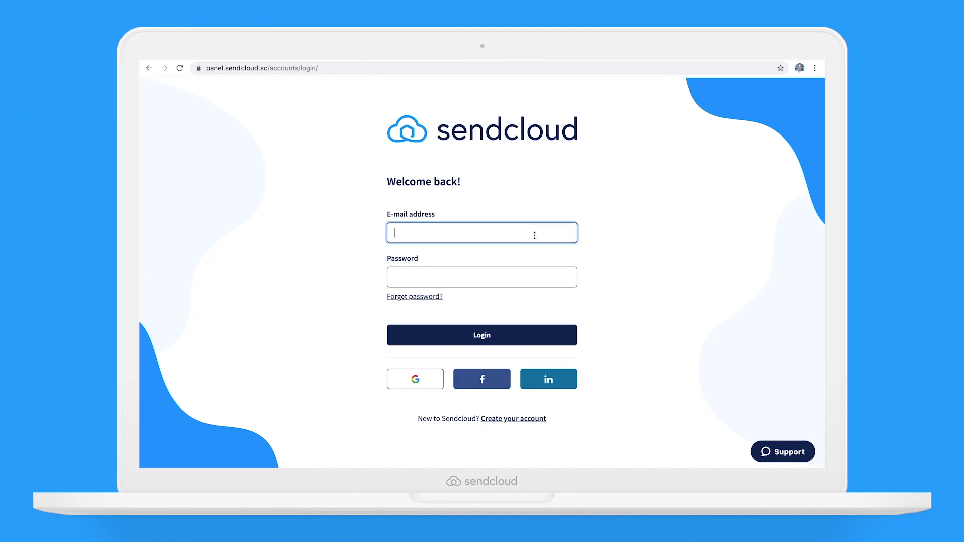
pyautogui.press('Tab')
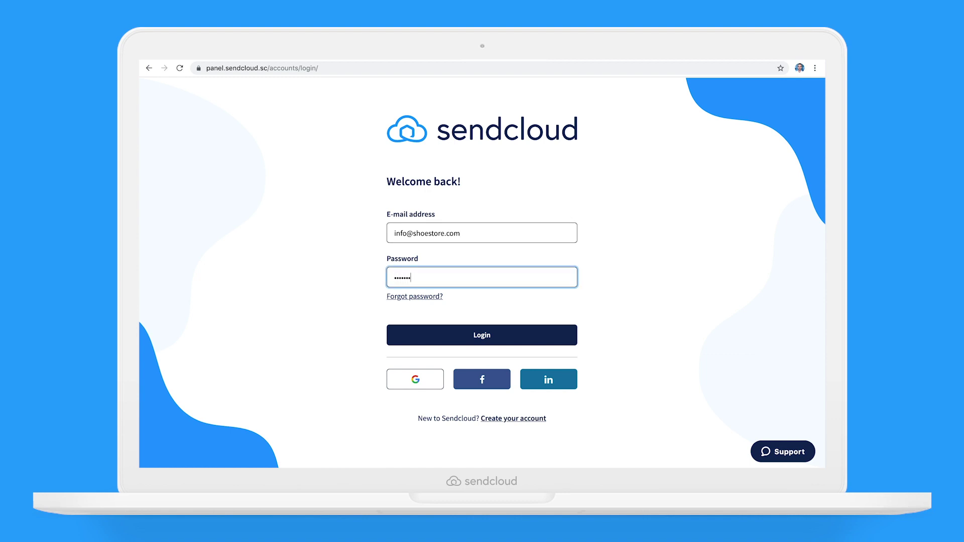
pyautogui.click(506, 335)
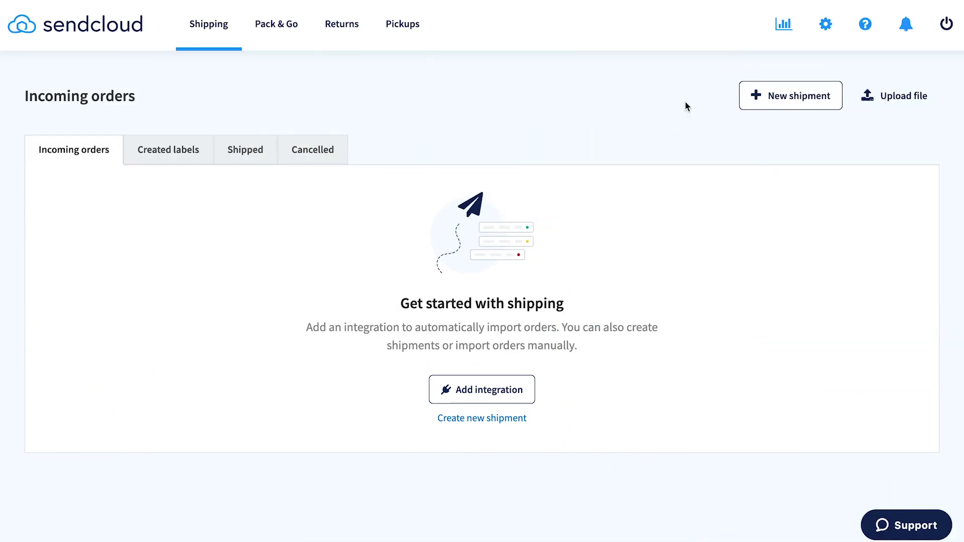
# Start connecting the Shopify shop from the Integrations settings, reaching the Sendcloud app in the Shopify App Store.
pyautogui.click(826, 28)
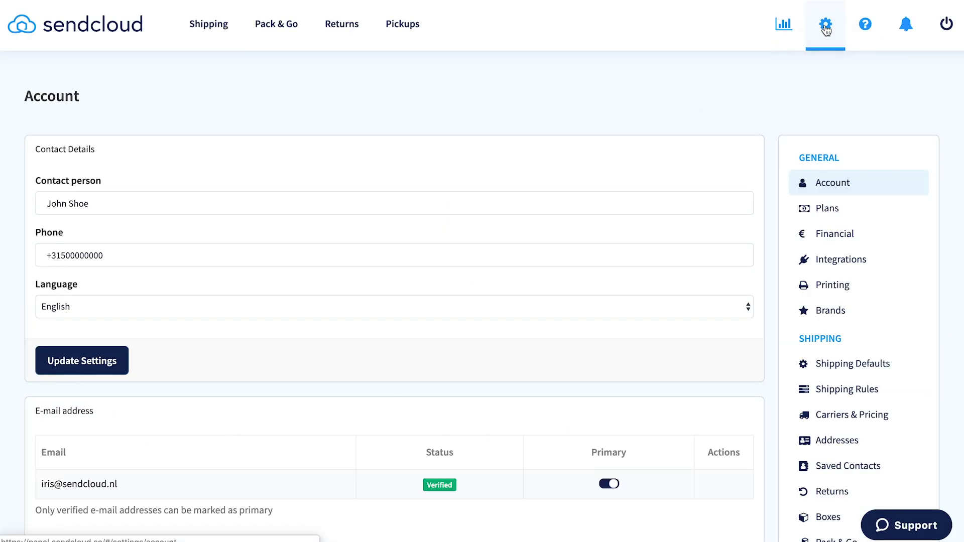
pyautogui.click(846, 261)
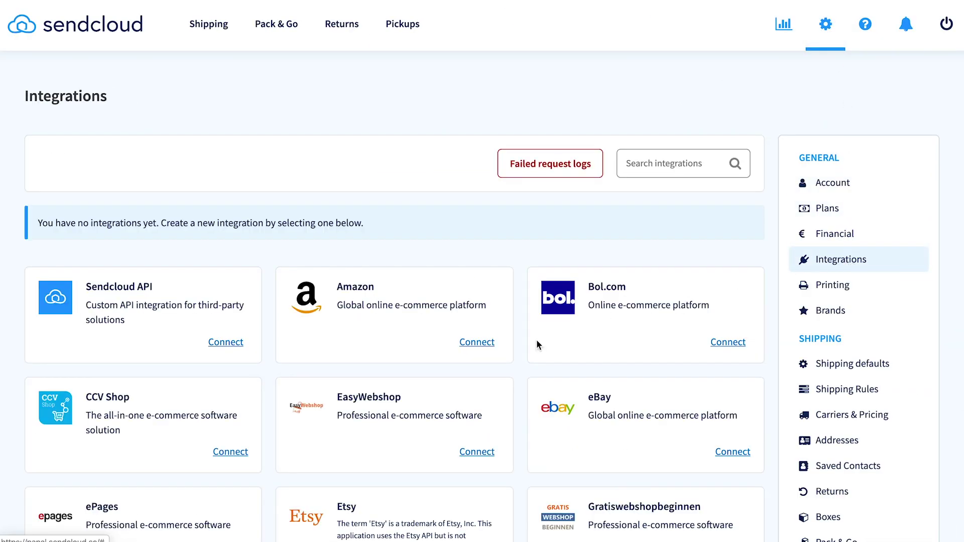
pyautogui.scroll(-15, 536, 342)
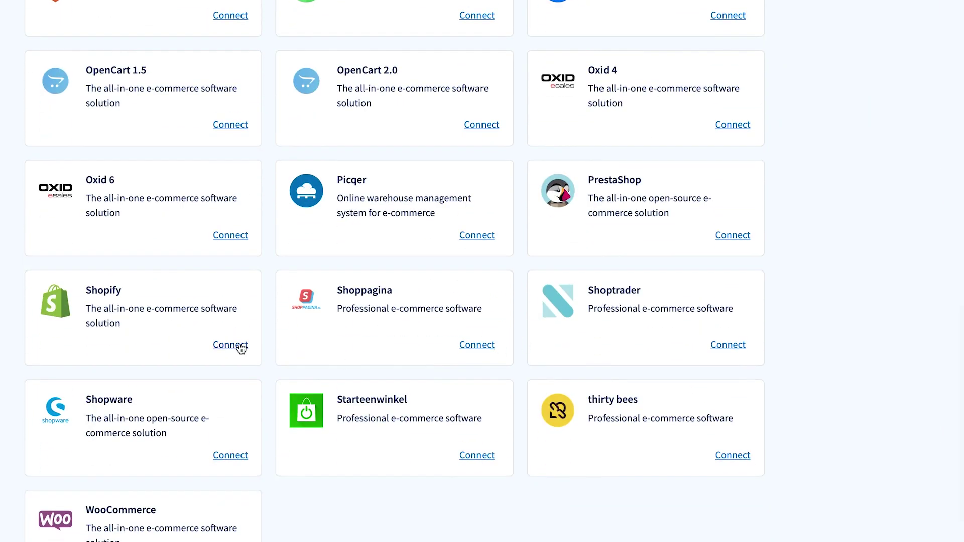
pyautogui.click(239, 347)
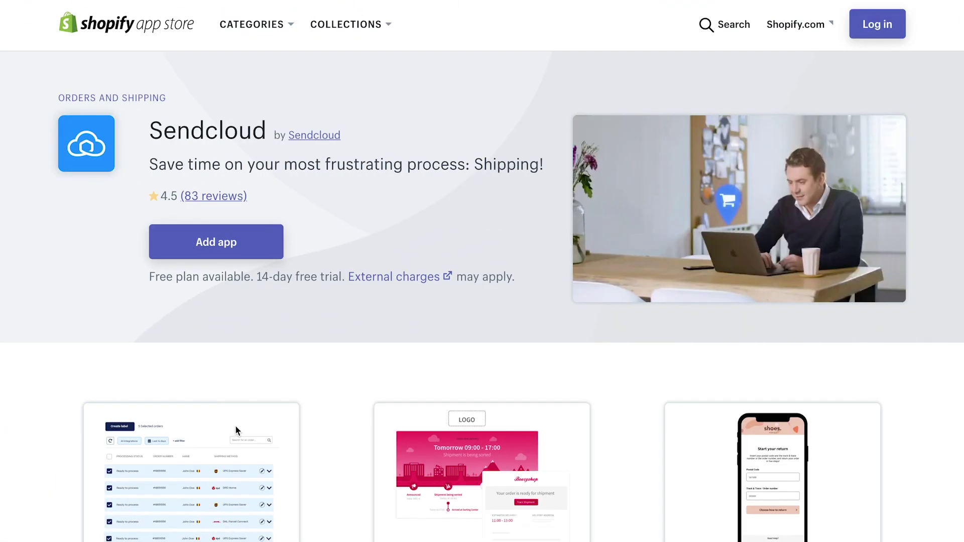
pyautogui.scroll(-5, 236, 430)
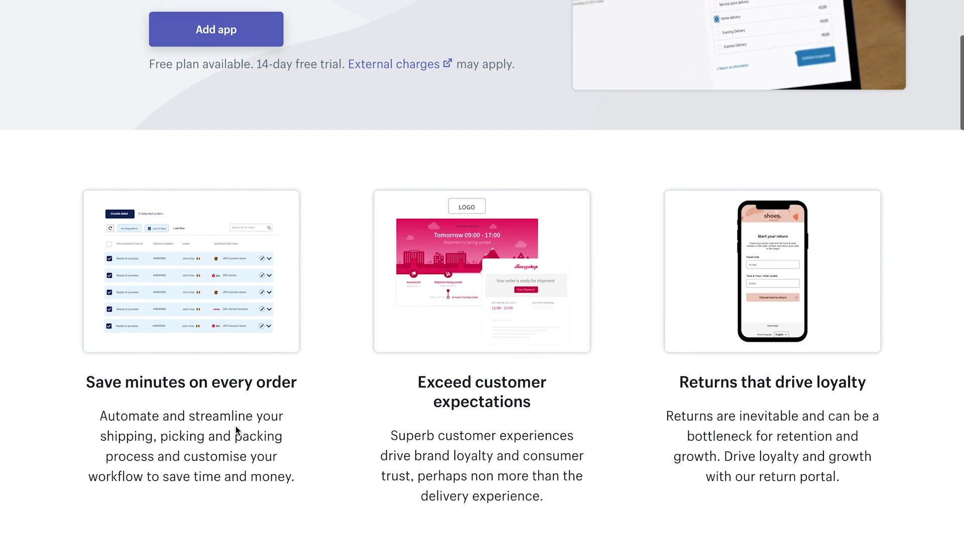
pyautogui.scroll(4, 235, 431)
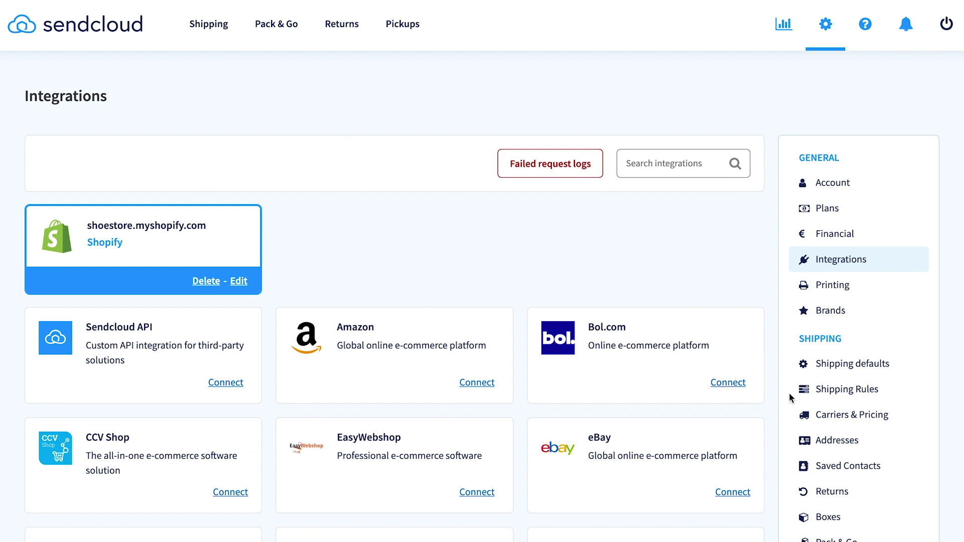
# Enable UPS as a shipping carrier in Carriers & Pricing.
pyautogui.click(829, 417)
pyautogui.scroll(-5, 554, 419)
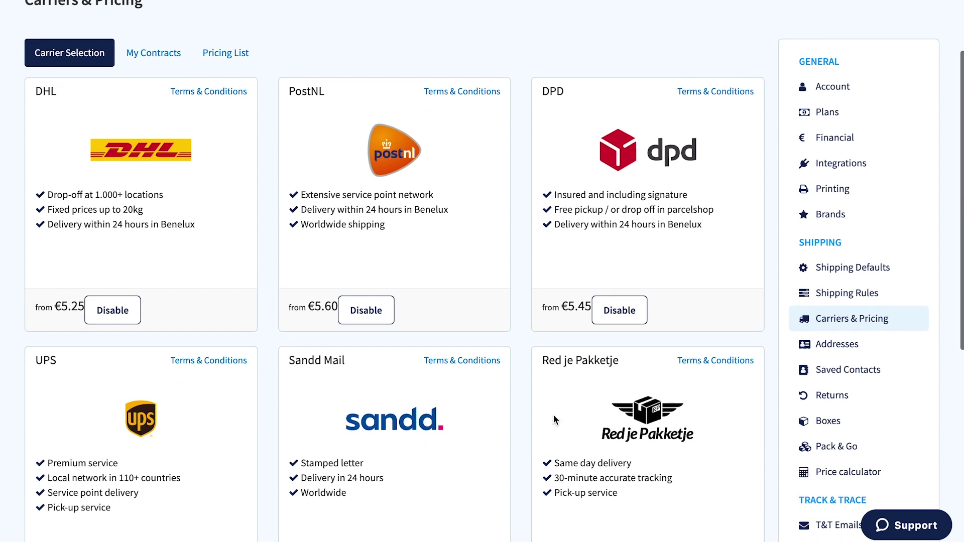
pyautogui.click(123, 427)
pyautogui.click(482, 363)
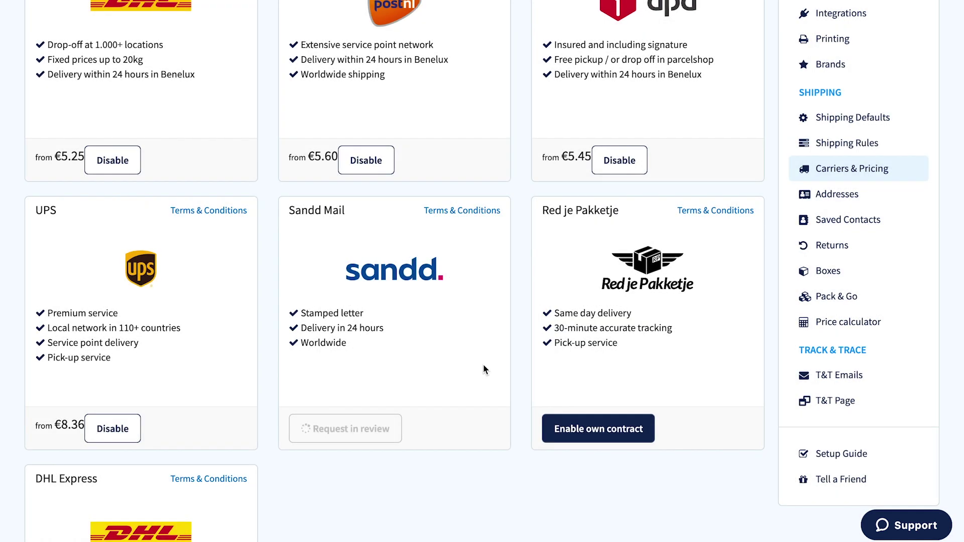
pyautogui.scroll(5, 484, 370)
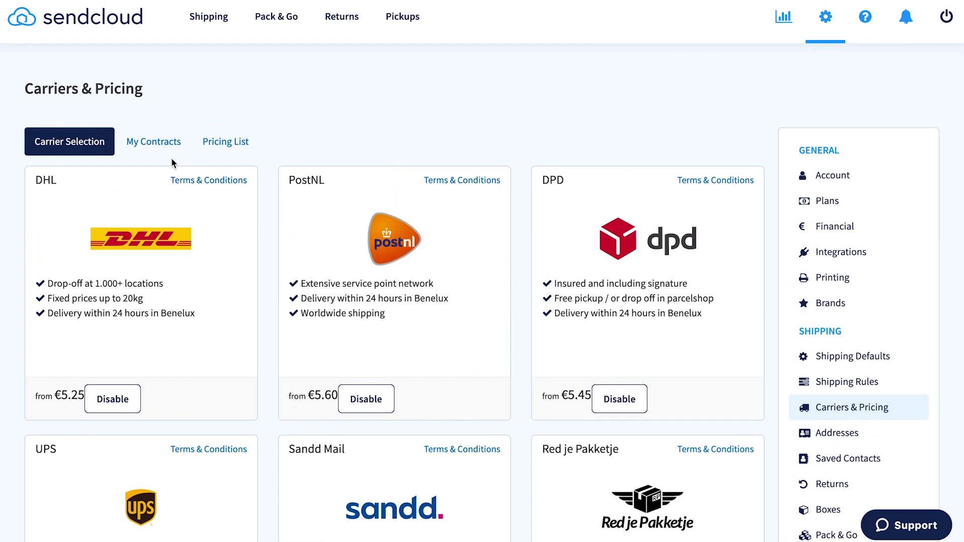
# Browse the carriers available for adding your own contract, then open the price calculator.
pyautogui.click(162, 147)
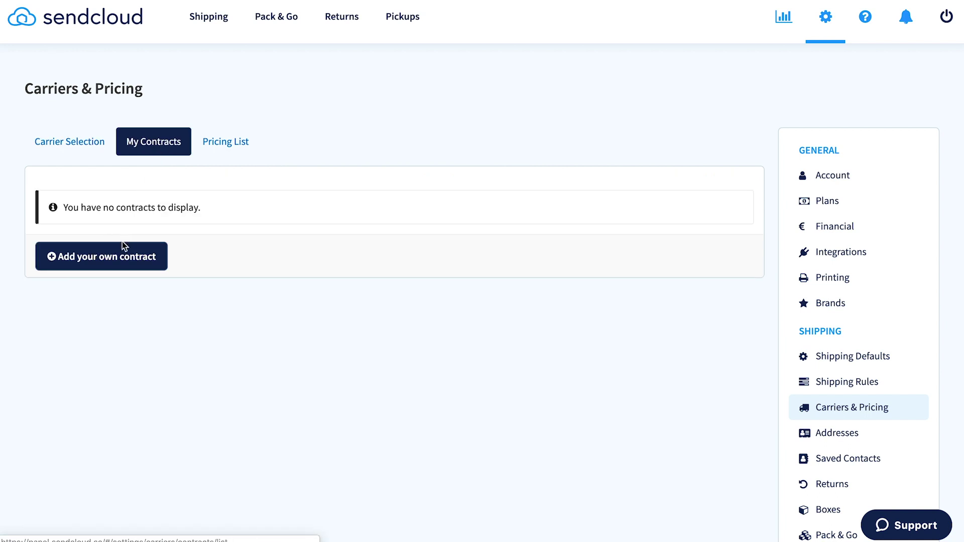
pyautogui.click(125, 256)
pyautogui.scroll(-6, 173, 311)
pyautogui.scroll(-8, 174, 301)
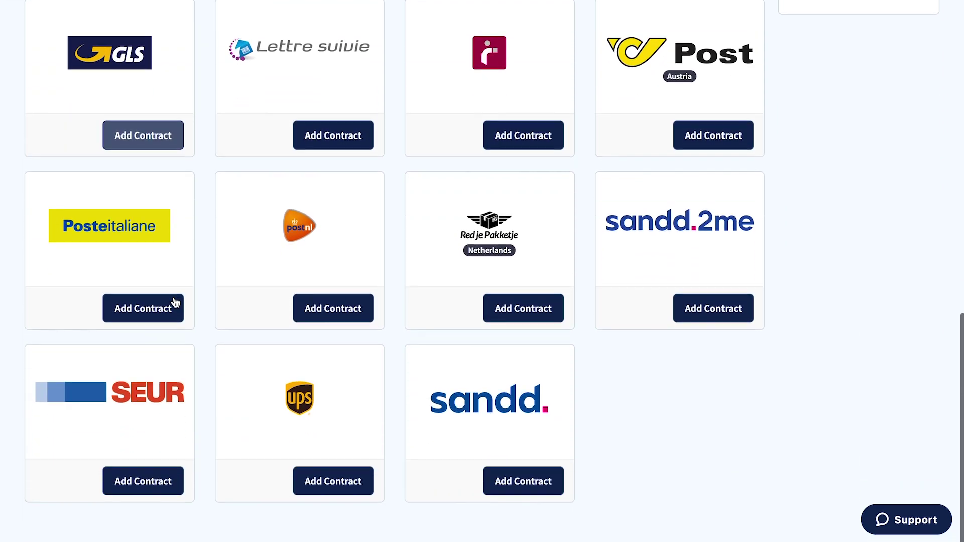
pyautogui.scroll(5, 175, 304)
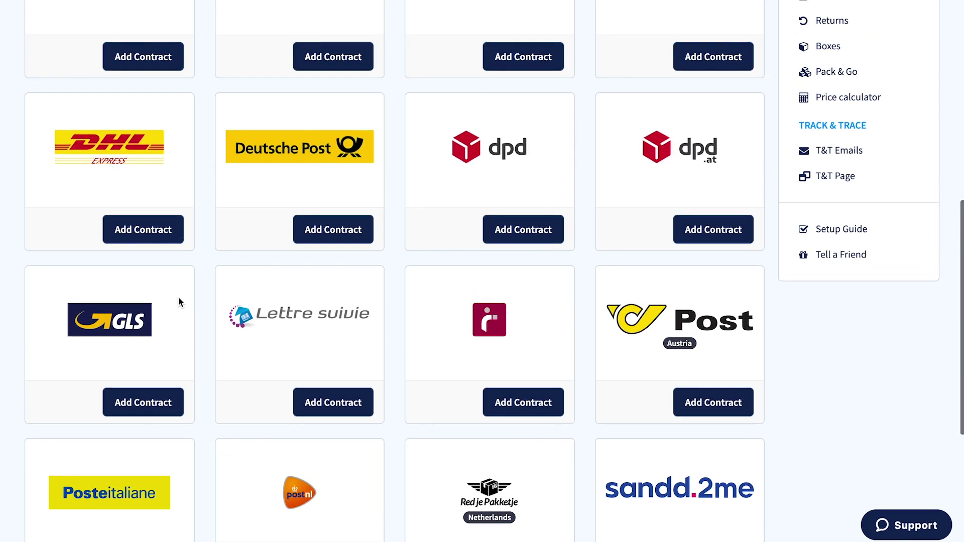
pyautogui.click(839, 97)
pyautogui.click(241, 449)
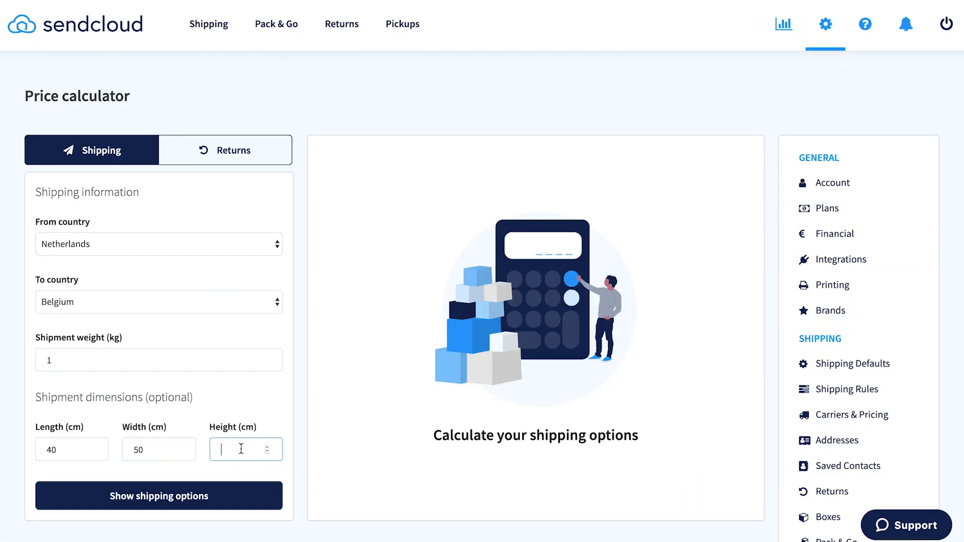
# Calculate shipping options for the 60 cm-high parcel, showing prices from €0.00 to €60.00.
pyautogui.click(186, 497)
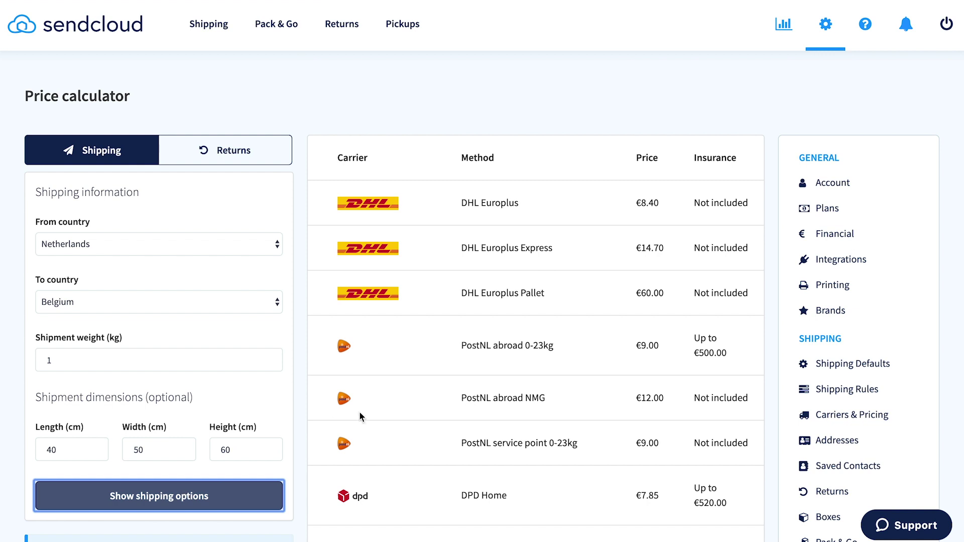
pyautogui.scroll(-6, 360, 417)
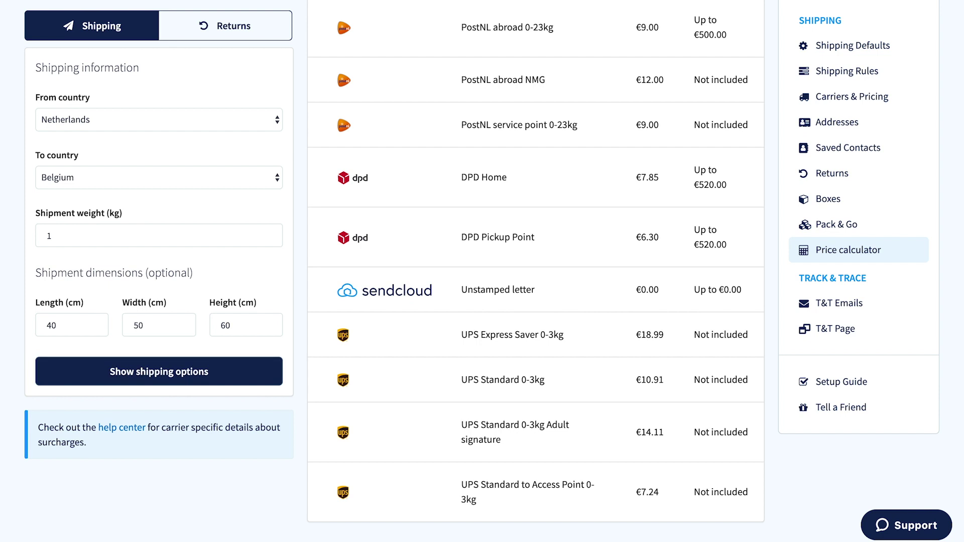
pyautogui.scroll(6, 851, 76)
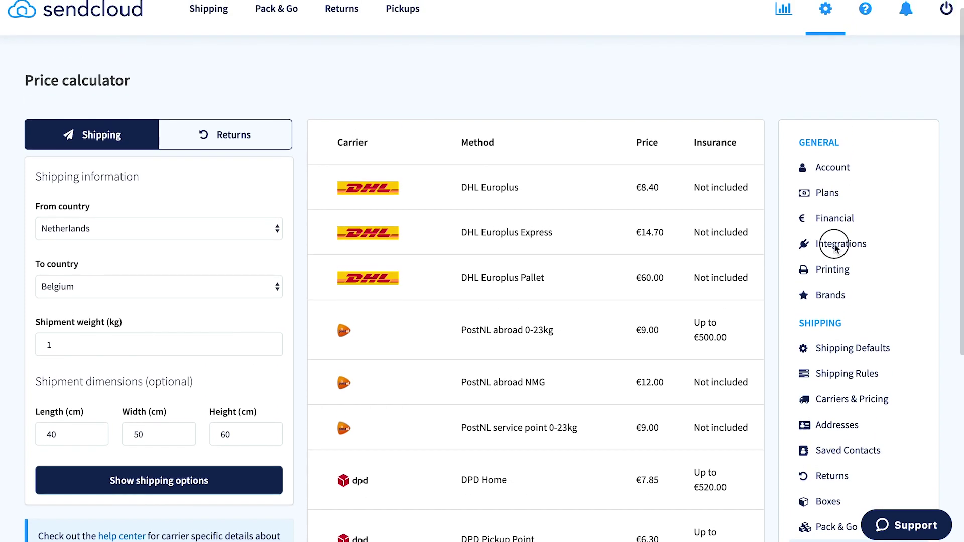
pyautogui.click(852, 248)
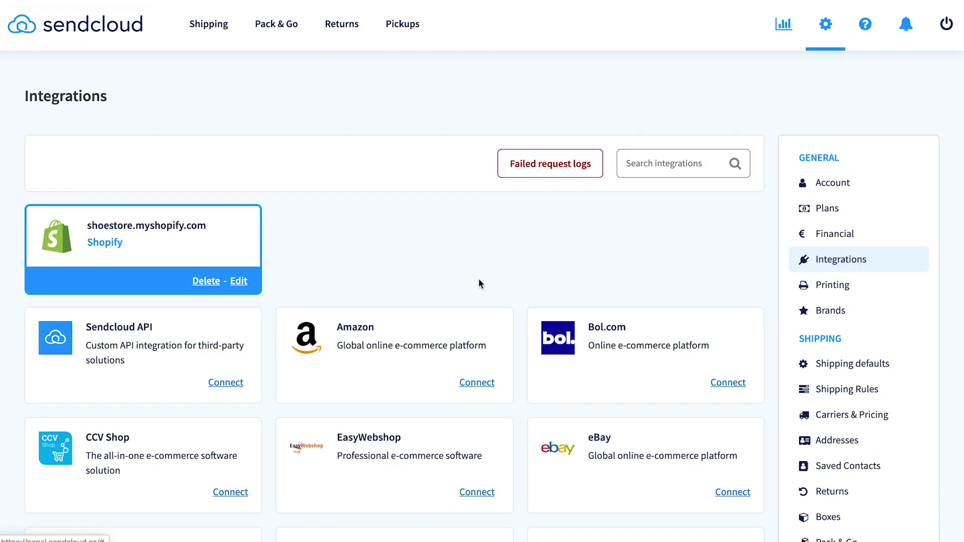
# Enable Service Points in the Shopify integration's settings and save them.
pyautogui.click(239, 282)
pyautogui.scroll(-5, 151, 327)
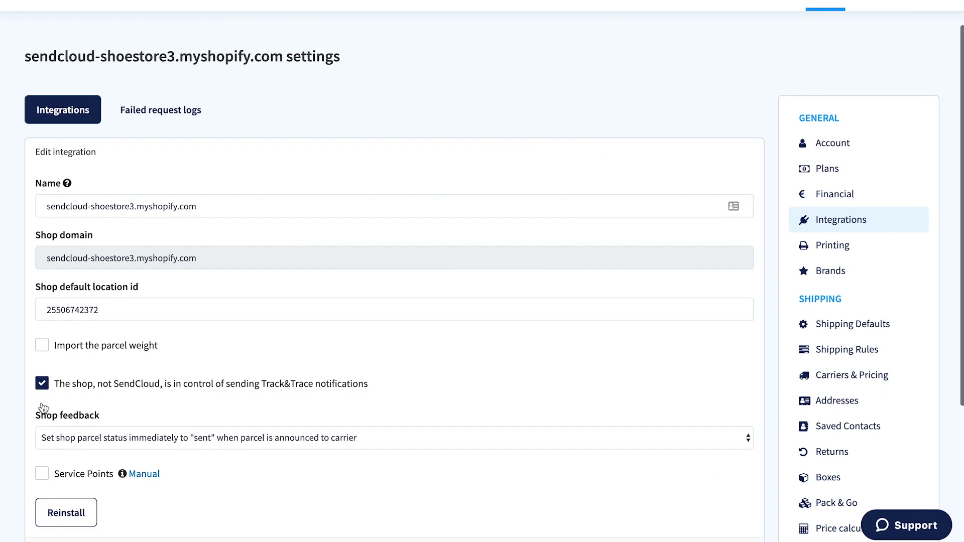
pyautogui.click(42, 332)
pyautogui.scroll(-3, 42, 336)
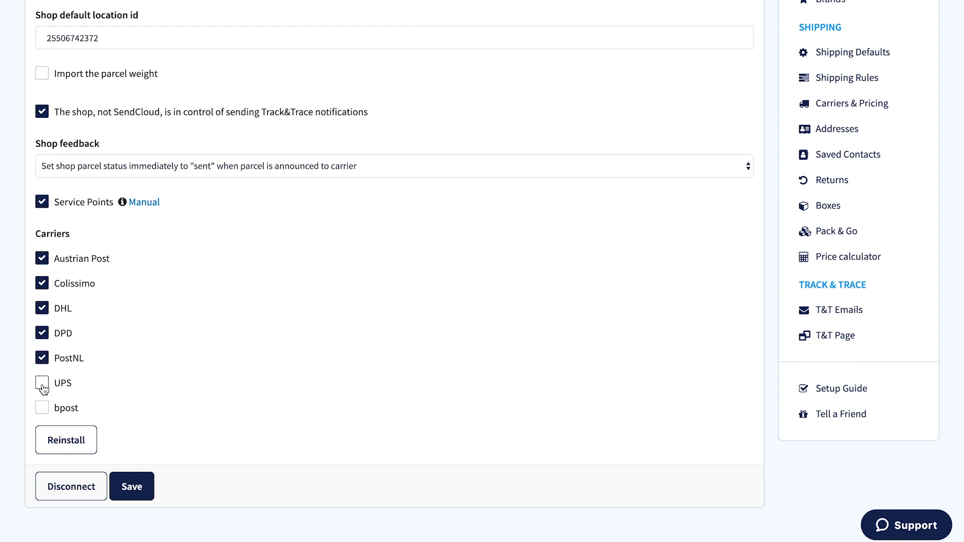
pyautogui.click(132, 486)
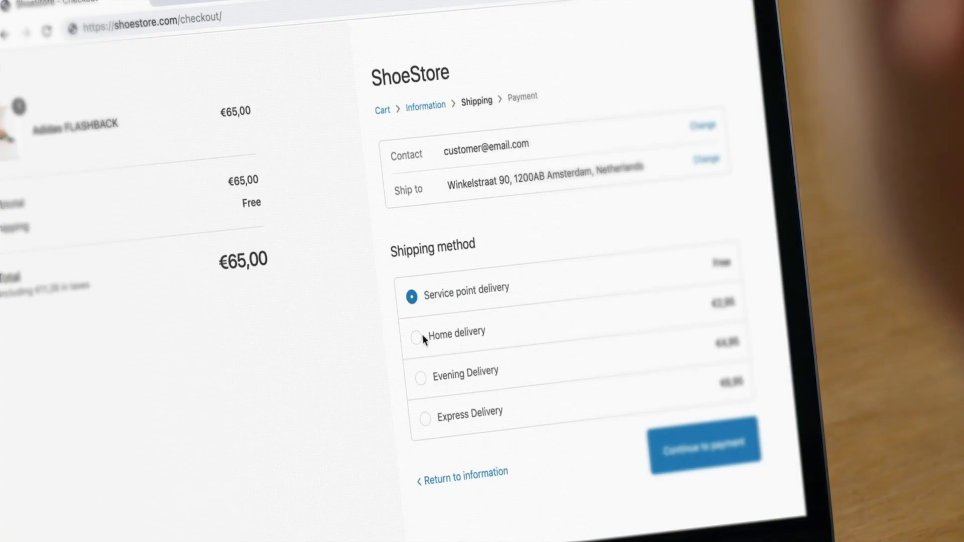
# Select Home delivery at the shop checkout, bringing shipping to €2,95.
pyautogui.click(419, 338)
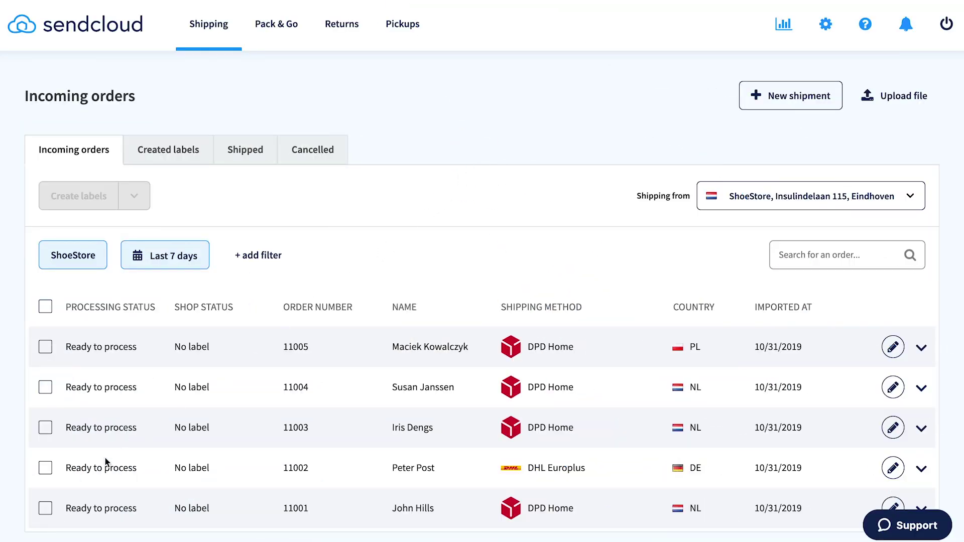
# Select orders 11001, 11002, 11003 and 11004 and create their shipping labels.
pyautogui.click(46, 509)
pyautogui.click(45, 470)
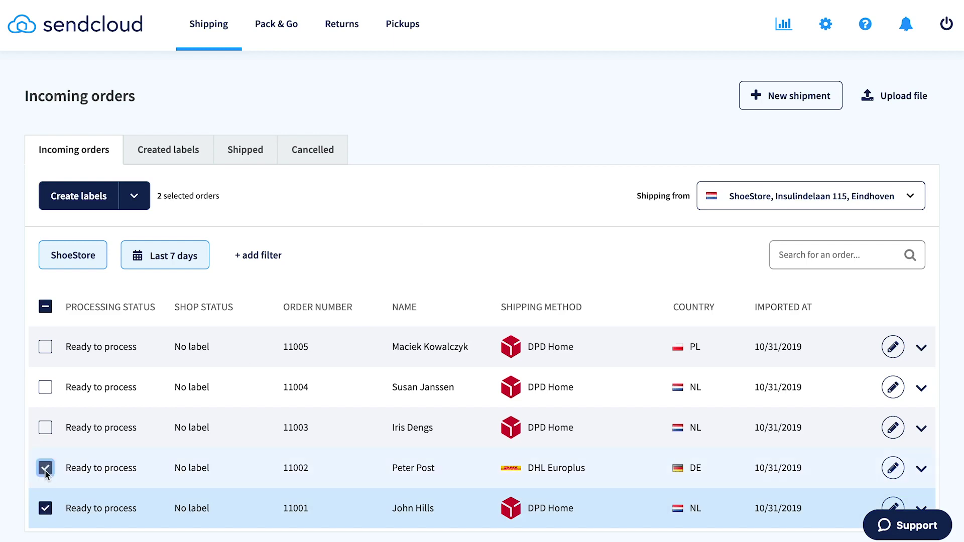
pyautogui.click(46, 428)
pyautogui.click(45, 388)
pyautogui.click(77, 203)
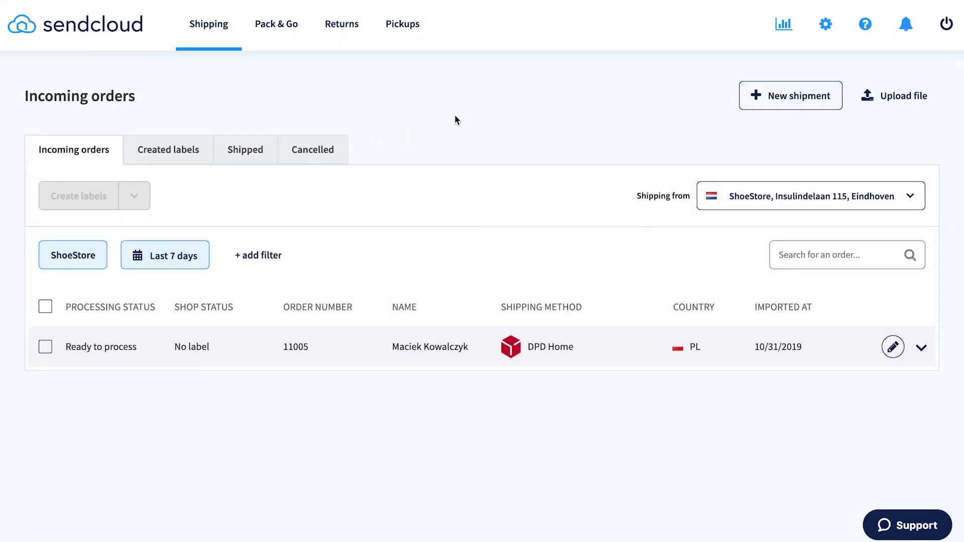
pyautogui.click(826, 25)
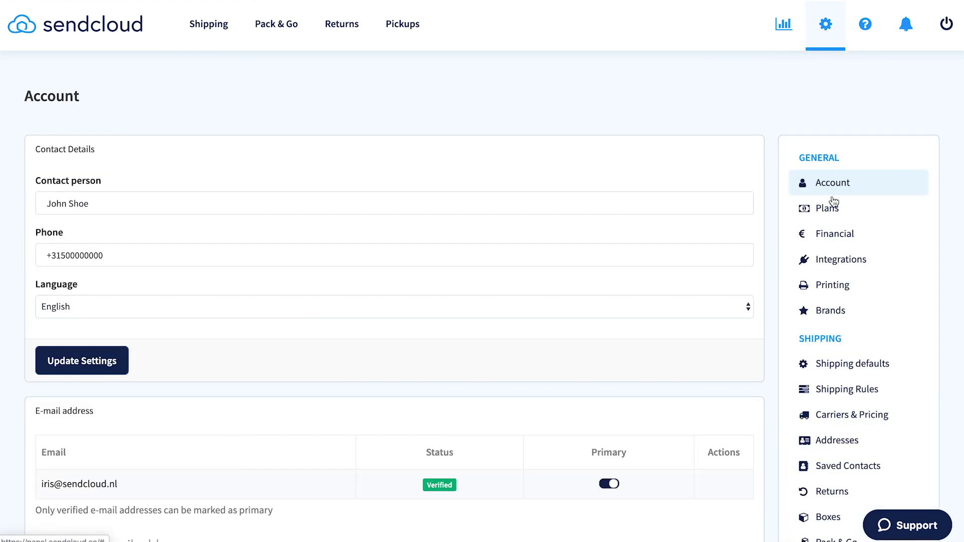
# Create a new shipping rule named Poland low weight with condition Weight (kg) less or equal than 2.
pyautogui.click(844, 391)
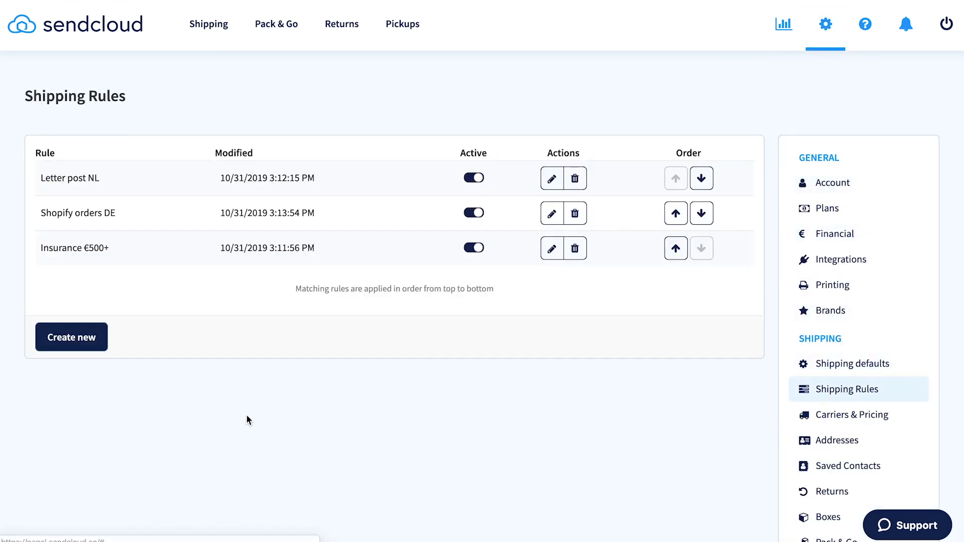
pyautogui.click(73, 341)
pyautogui.click(193, 183)
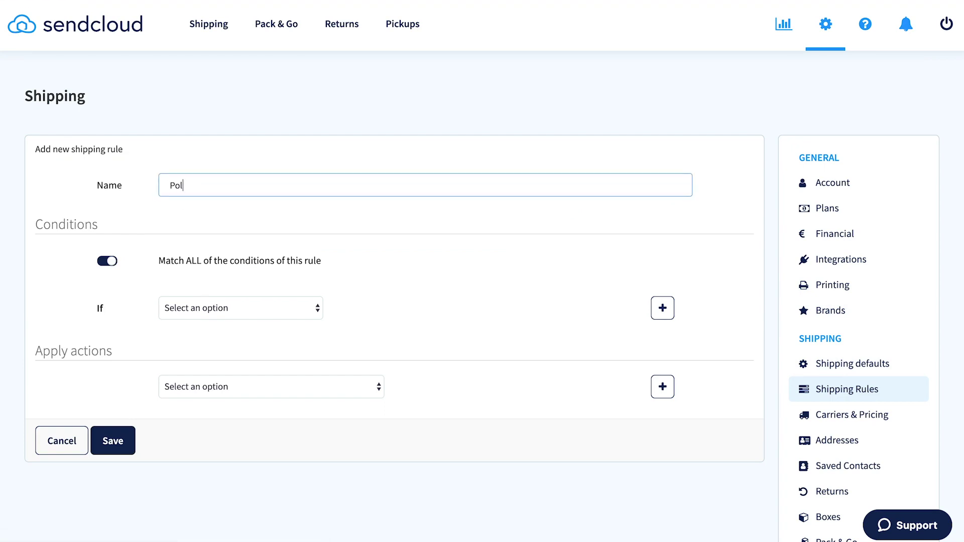
pyautogui.click(206, 310)
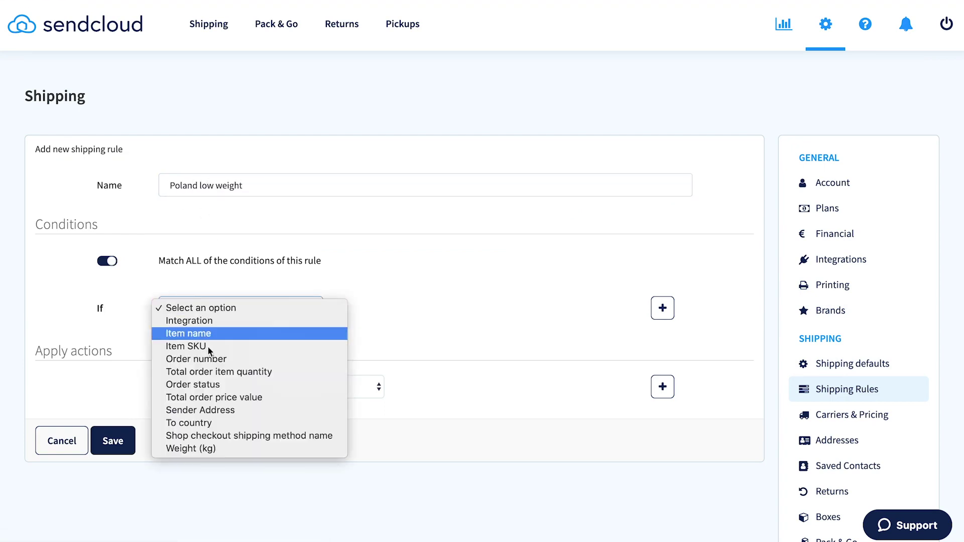
pyautogui.click(204, 447)
pyautogui.click(393, 308)
pyautogui.click(396, 372)
pyautogui.click(480, 307)
pyautogui.write('2')
pyautogui.click(662, 308)
# Add a second rule condition: To country is Poland.
pyautogui.click(251, 347)
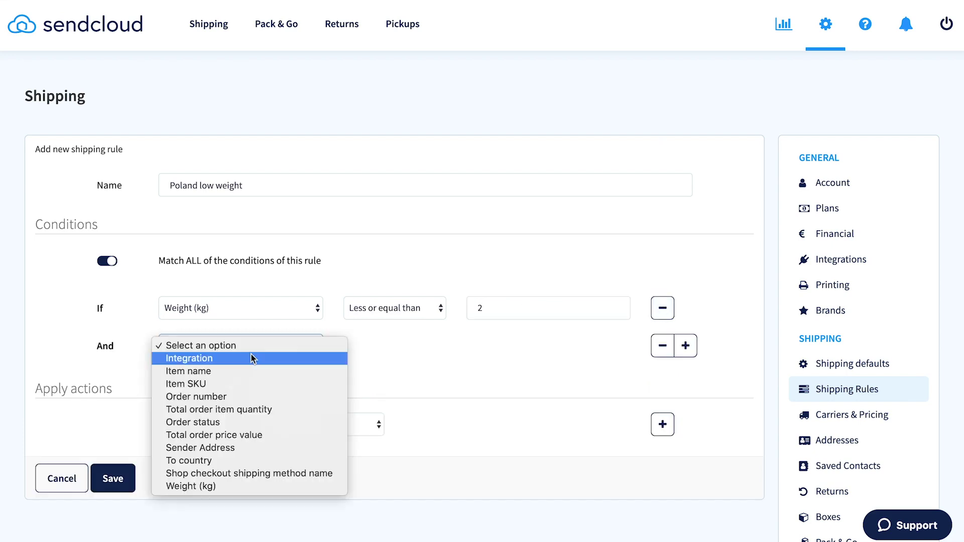
pyautogui.click(188, 460)
pyautogui.click(393, 346)
pyautogui.click(355, 360)
pyautogui.click(497, 351)
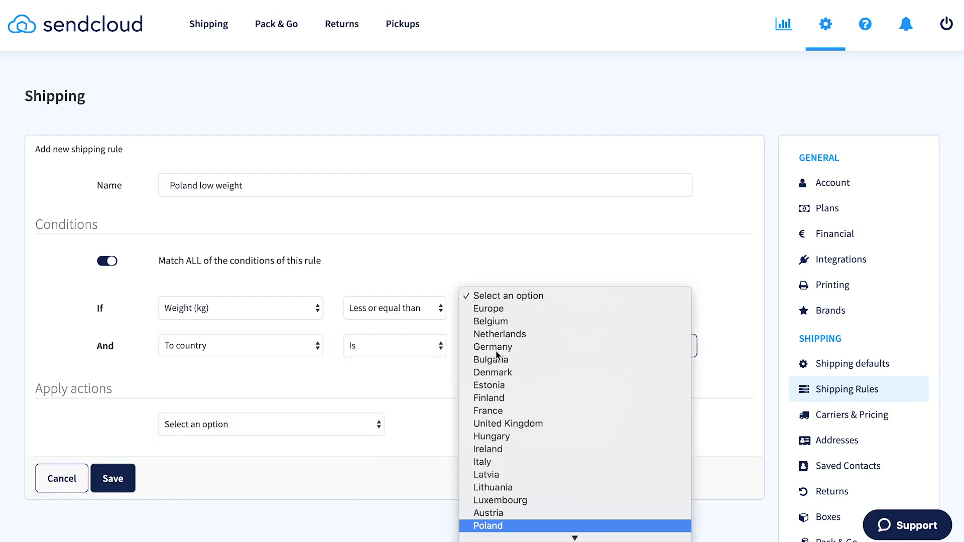
pyautogui.click(477, 522)
# Set the rule action to Ship with DHL Parcel Connect 0-2kg and save the rule.
pyautogui.click(232, 425)
pyautogui.click(210, 462)
pyautogui.click(502, 424)
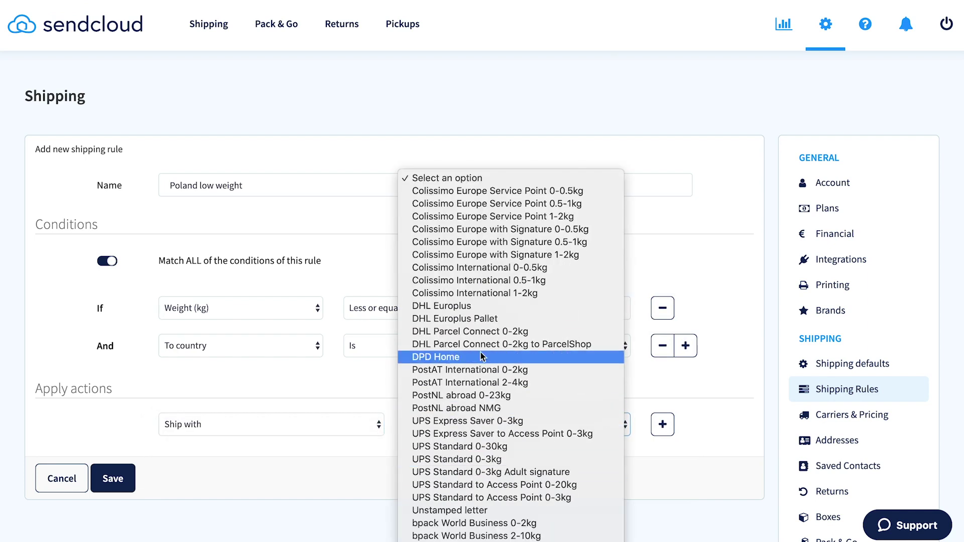
pyautogui.click(480, 332)
pyautogui.click(112, 479)
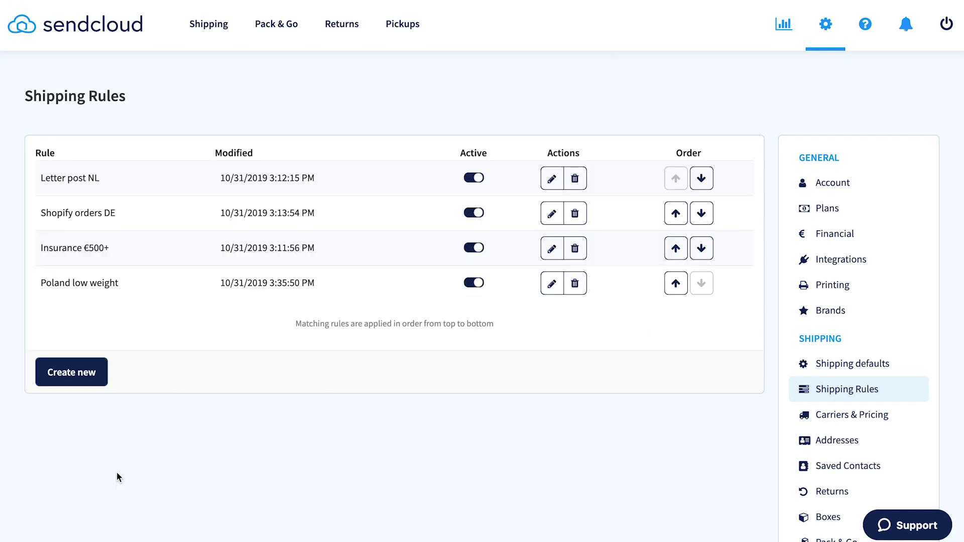
pyautogui.click(206, 25)
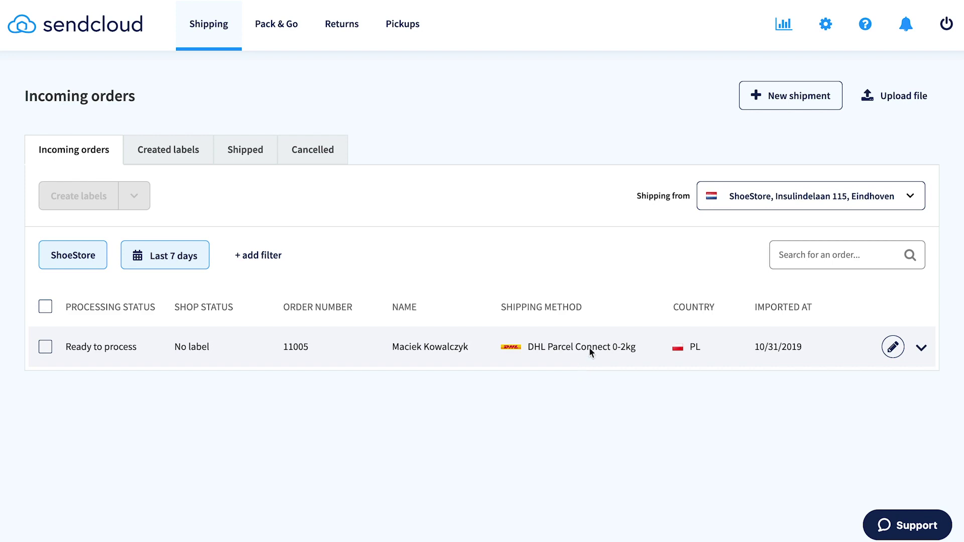
# Check the Poland order's DHL Parcel Connect 0-2kg assignment, then return to Account settings.
pyautogui.click(826, 23)
pyautogui.scroll(-3, 823, 342)
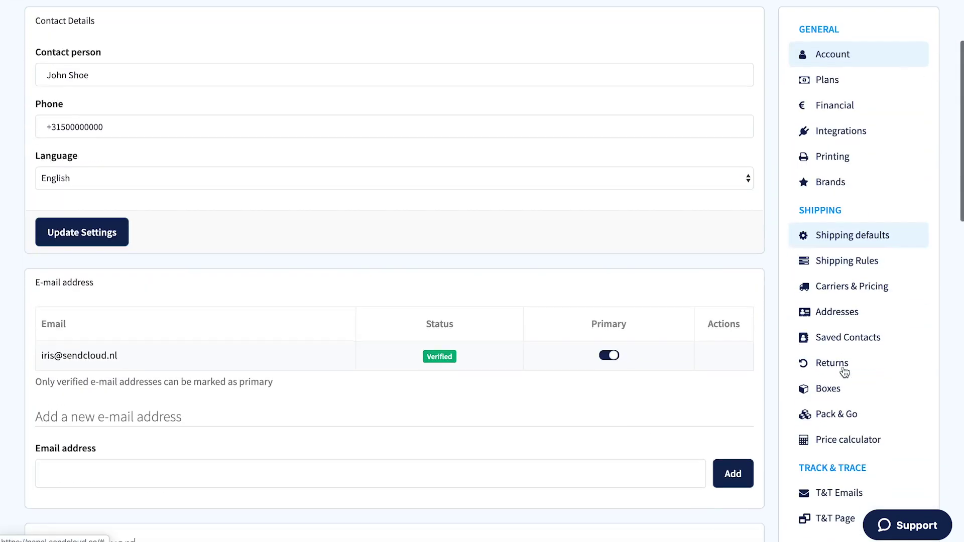
# Set Pack & Go order processing to scanner mode.
pyautogui.click(835, 413)
pyautogui.scroll(3, 435, 348)
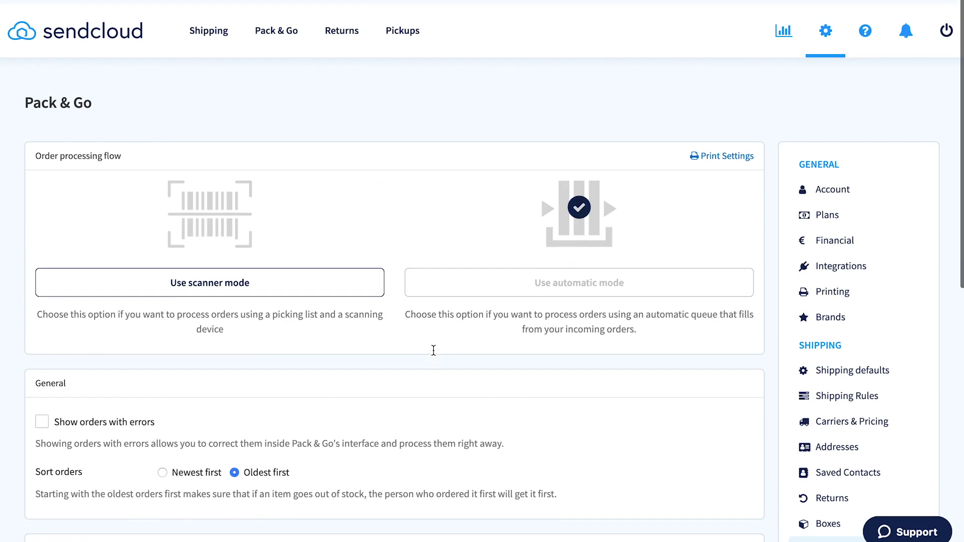
pyautogui.click(214, 287)
pyautogui.click(591, 284)
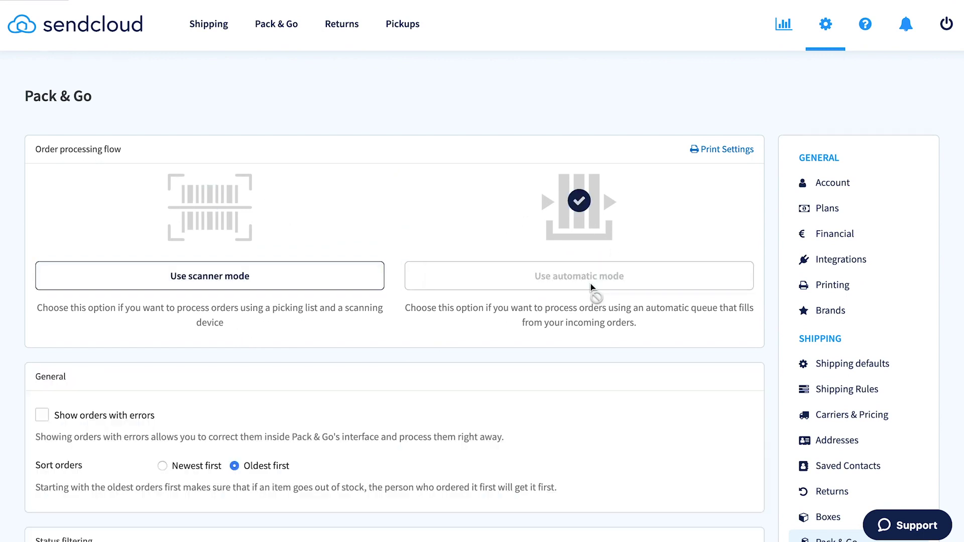
pyautogui.click(375, 275)
pyautogui.click(428, 285)
pyautogui.click(366, 284)
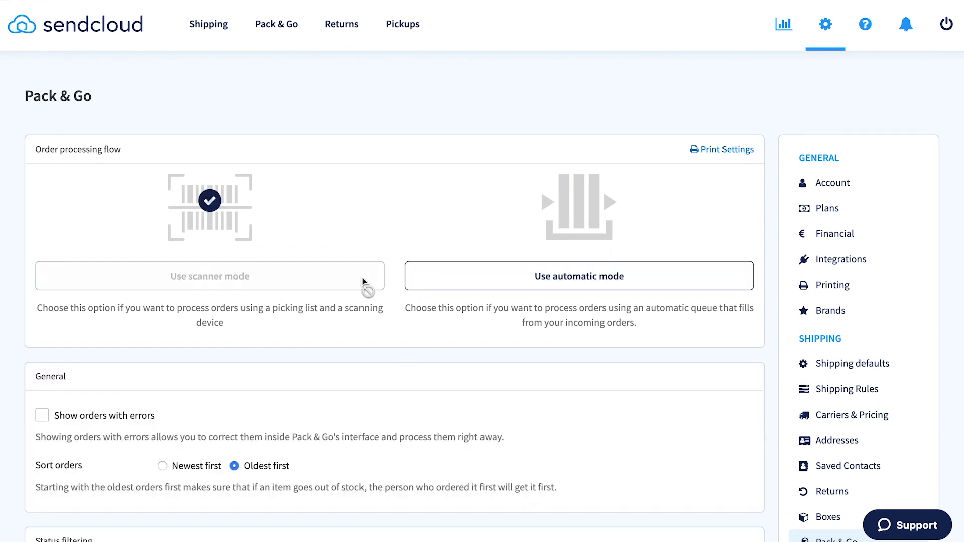
# Select all six incoming orders and open the Create labels printing options.
pyautogui.click(219, 37)
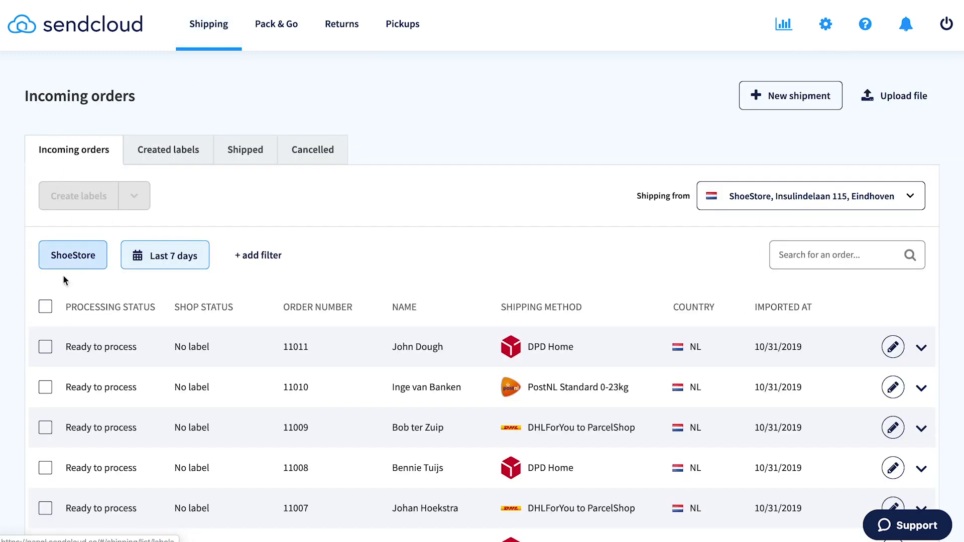
pyautogui.click(46, 307)
pyautogui.click(134, 197)
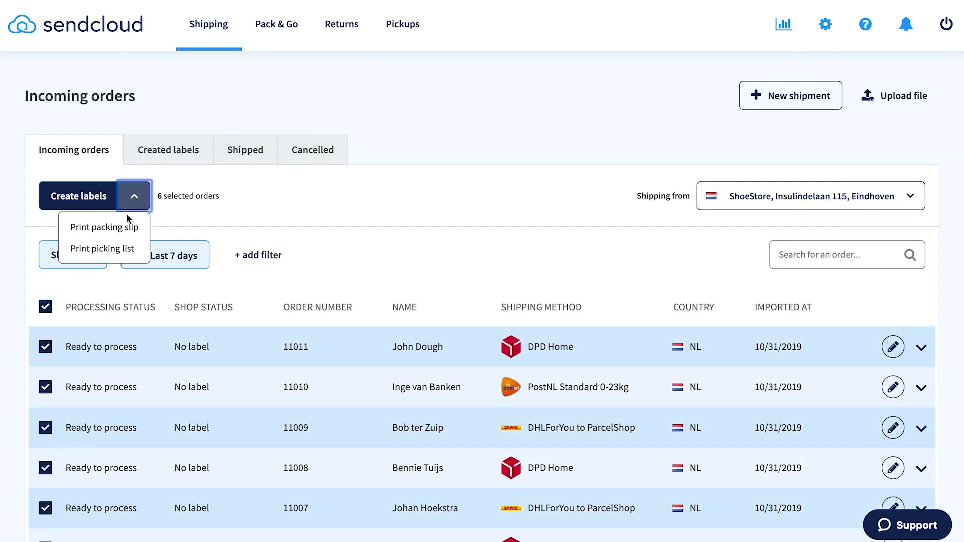
# Print the picking list for the selected orders, then process the current order in Pack & Go to generate its label.
pyautogui.click(83, 249)
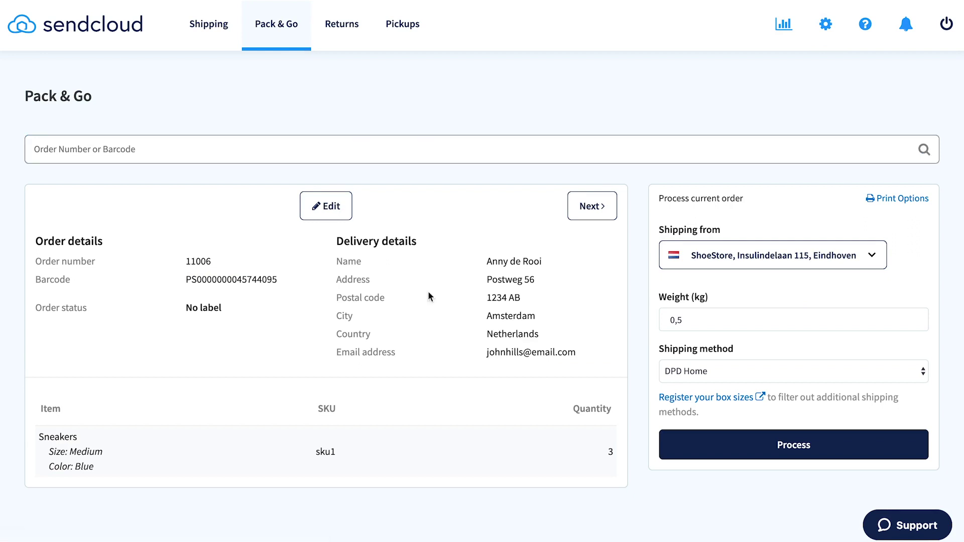
pyautogui.click(712, 442)
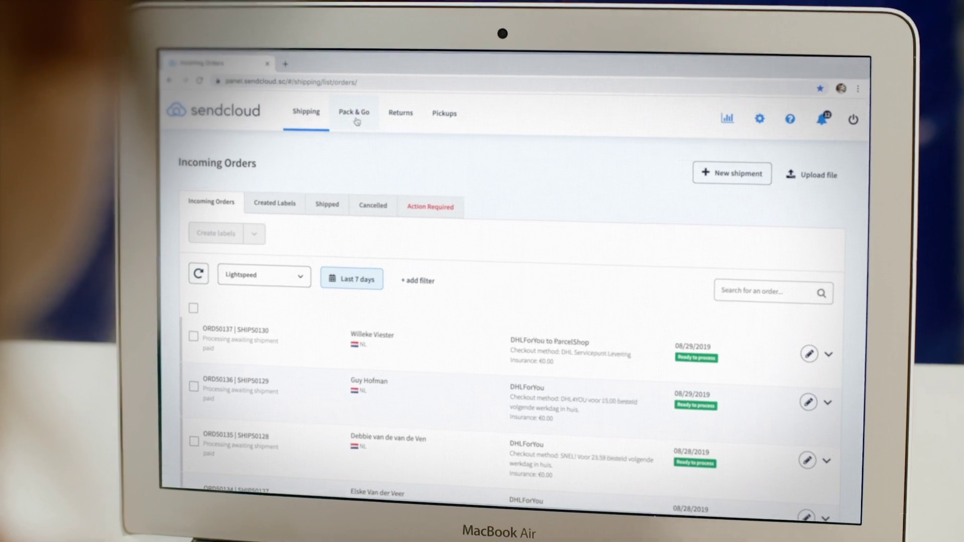
pyautogui.click(356, 109)
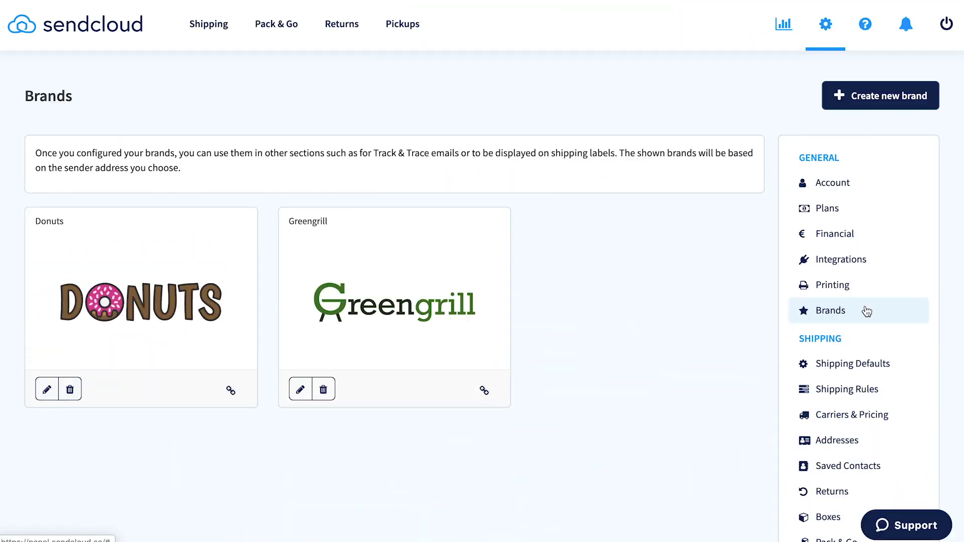
# Start a new brand and upload ShoeStore logo.png as both the screen and print logo.
pyautogui.click(871, 95)
pyautogui.click(243, 457)
pyautogui.click(401, 54)
pyautogui.click(712, 230)
pyautogui.click(577, 245)
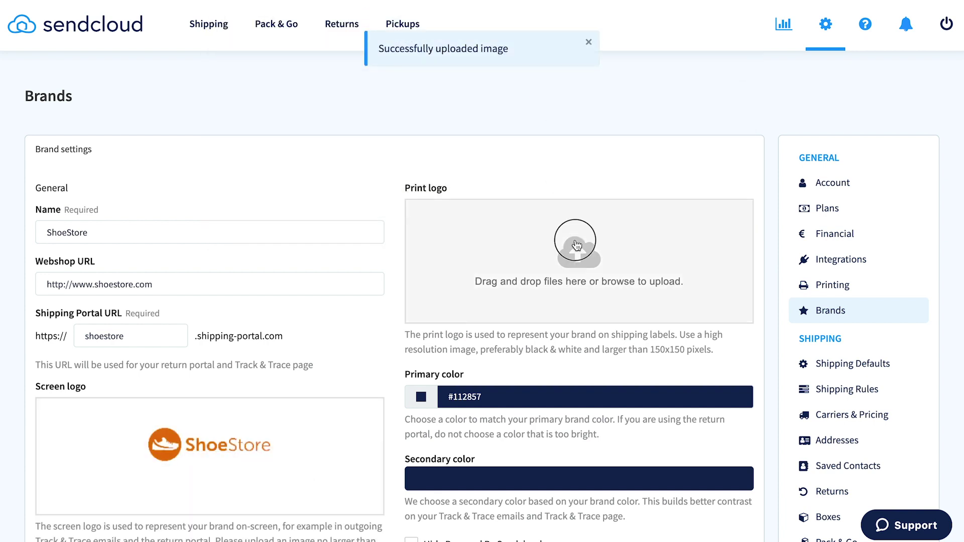
pyautogui.doubleClick(396, 30)
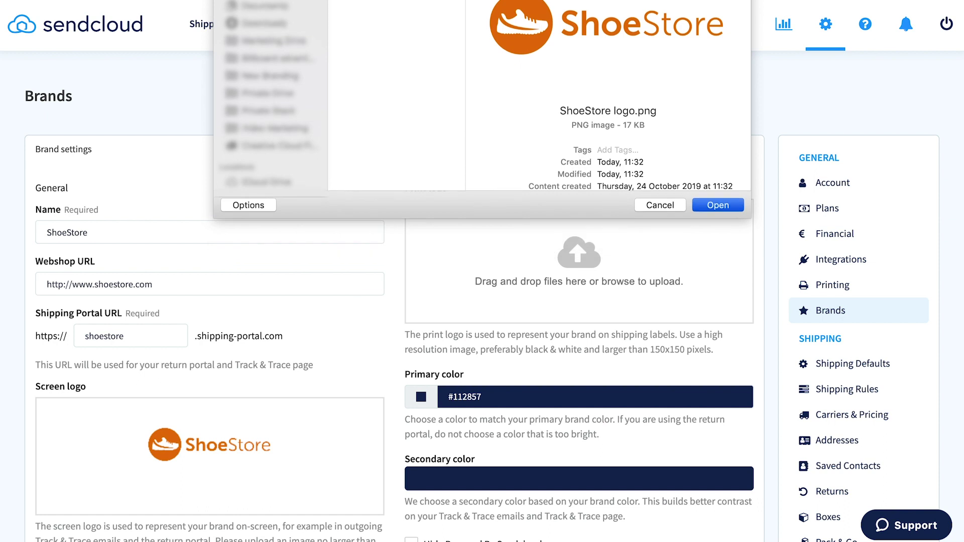
# Set the brand's primary colour to orange #FF8000 and save the ShoeStore brand.
pyautogui.click(475, 391)
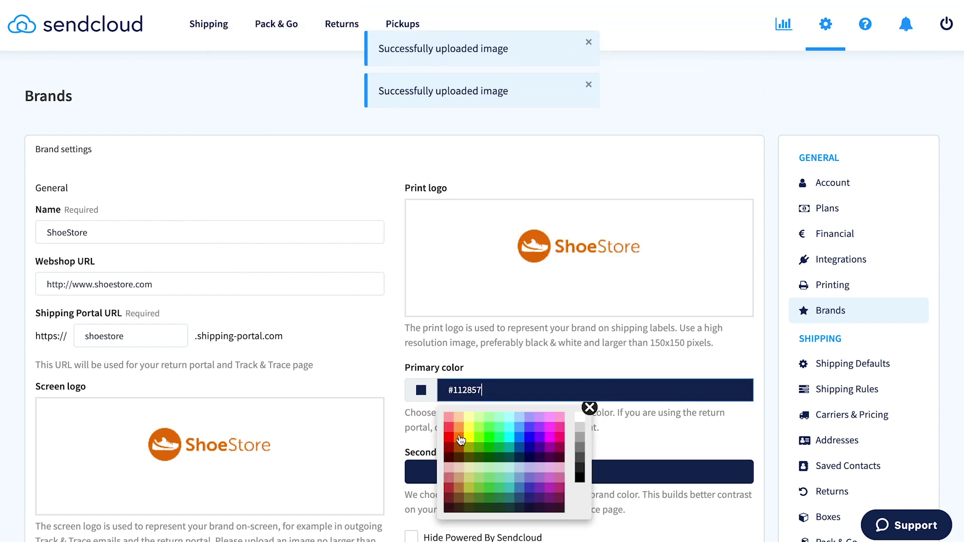
pyautogui.click(459, 438)
pyautogui.click(713, 477)
pyautogui.scroll(-5, 718, 478)
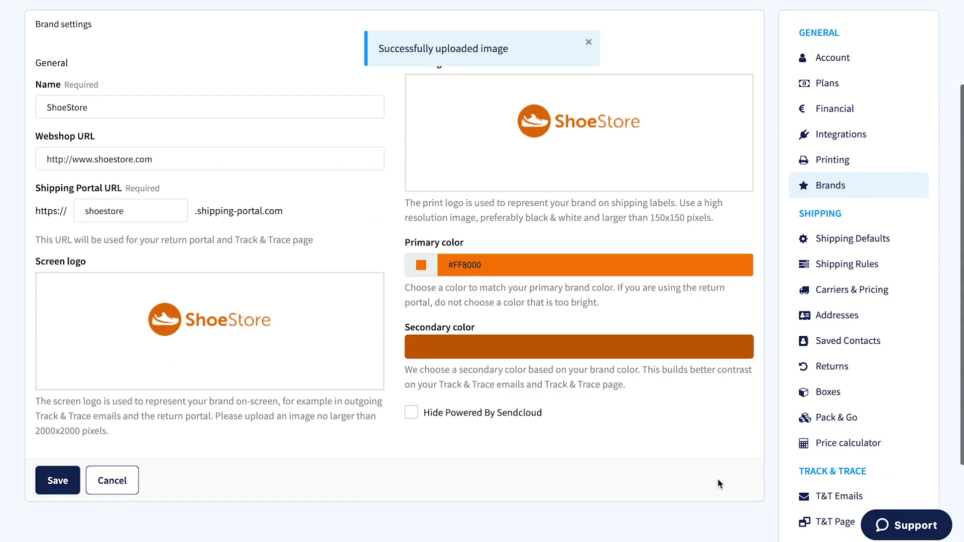
pyautogui.click(79, 373)
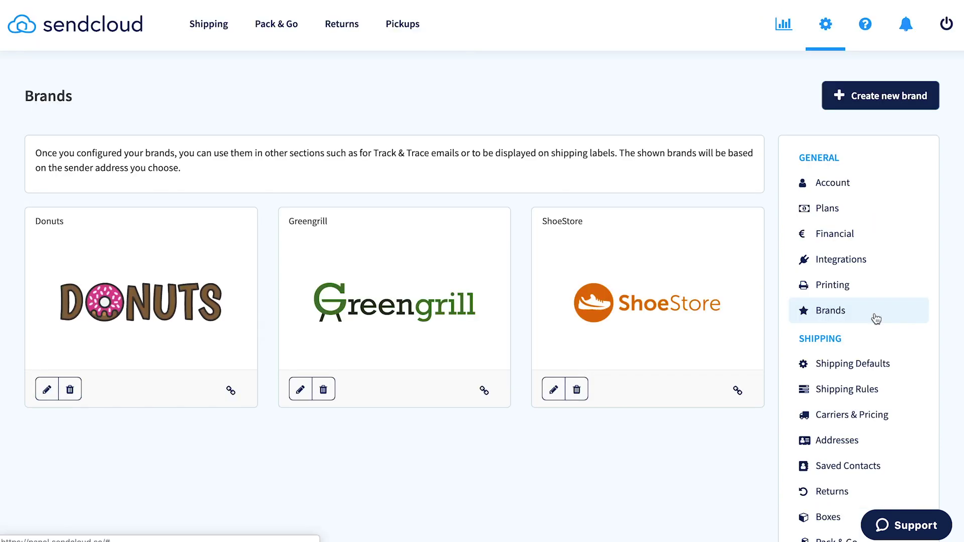
pyautogui.scroll(-5, 876, 318)
# Review the ShoeStore Track & Trace email templates.
pyautogui.click(867, 383)
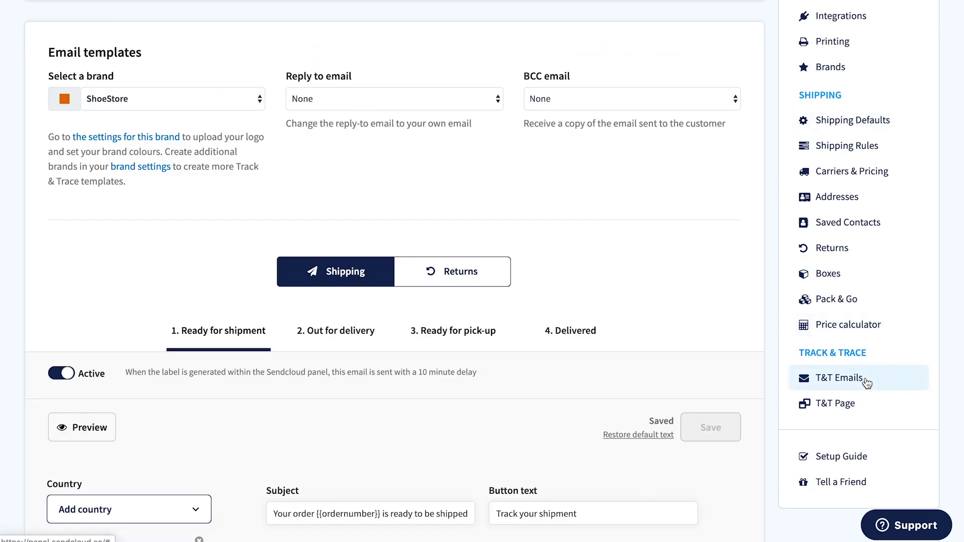
pyautogui.scroll(-8, 866, 383)
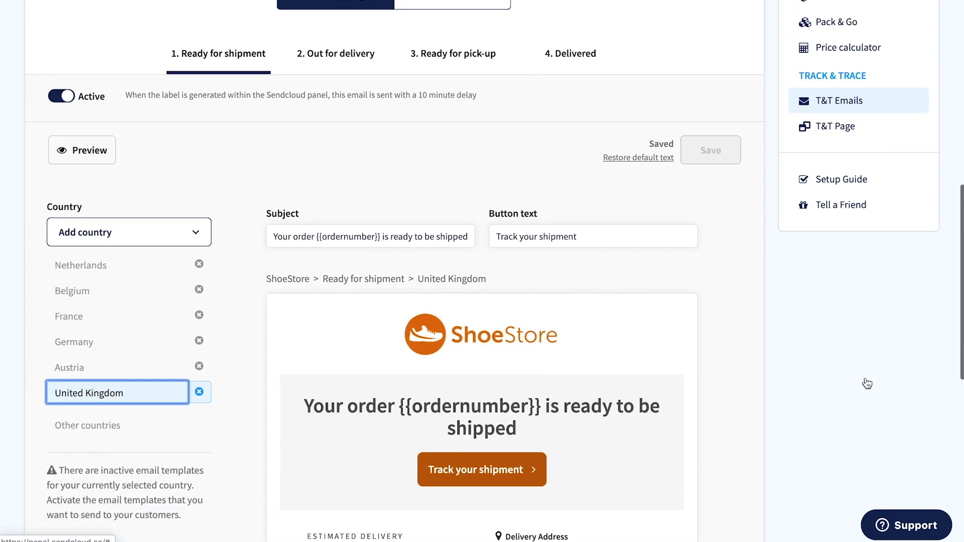
pyautogui.scroll(-3, 866, 383)
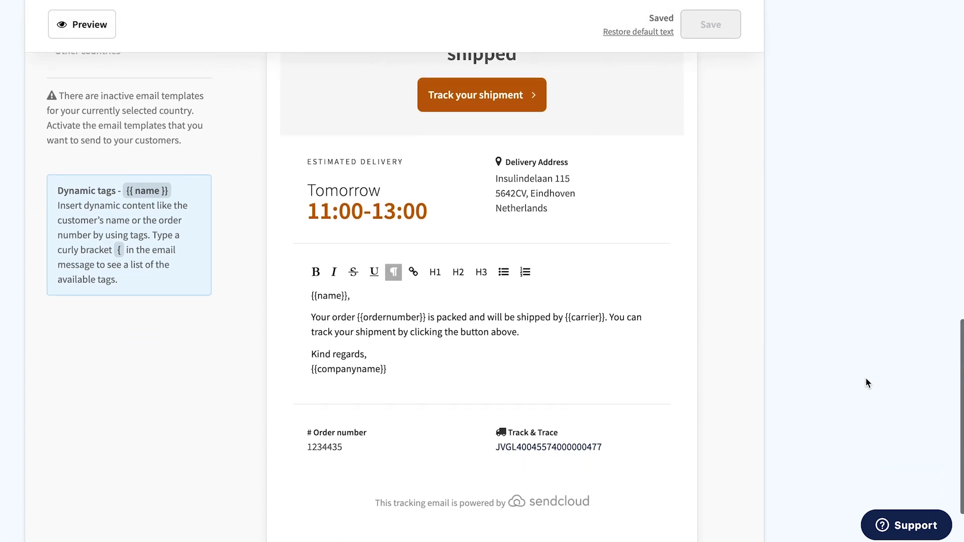
pyautogui.scroll(1, 865, 389)
pyautogui.scroll(3, 866, 398)
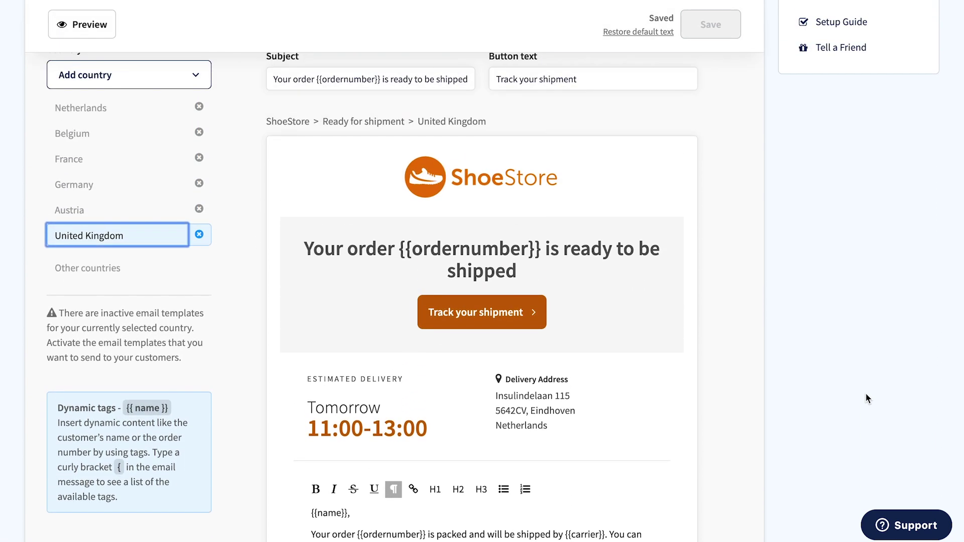
pyautogui.scroll(3, 864, 401)
pyautogui.scroll(1, 865, 406)
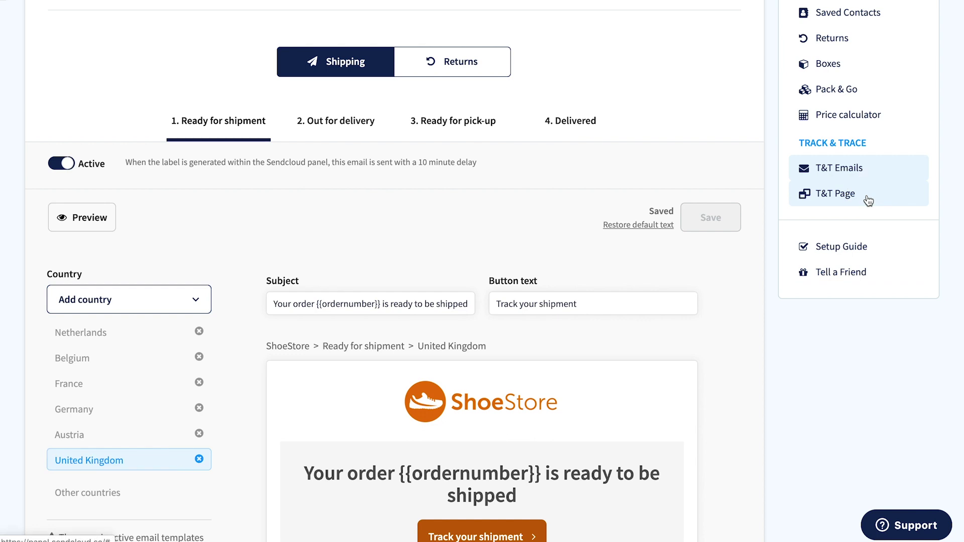
# Review the Track & Trace page preview with its DHL tracking widget, Instagram post and Adidas sneaker banner.
pyautogui.click(866, 199)
pyautogui.scroll(-6, 867, 199)
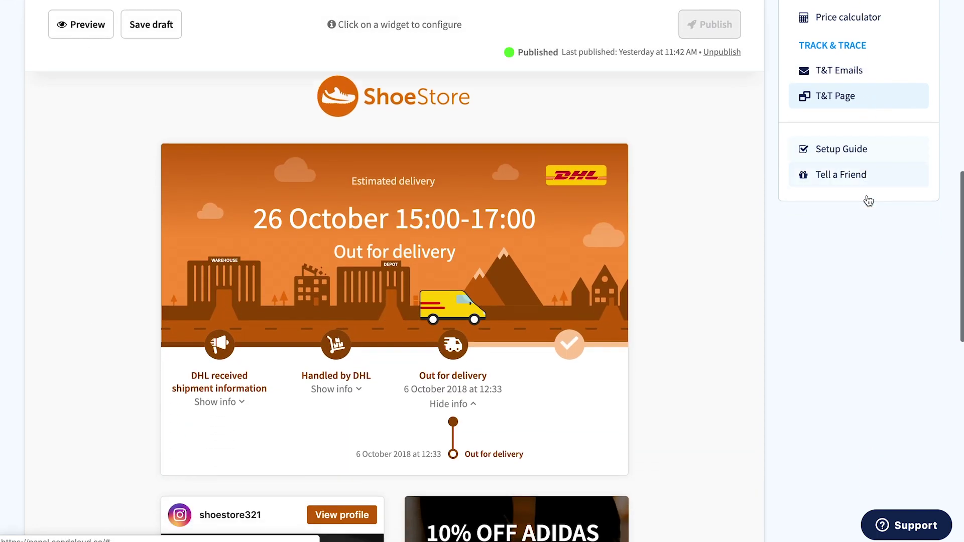
pyautogui.scroll(-3, 867, 196)
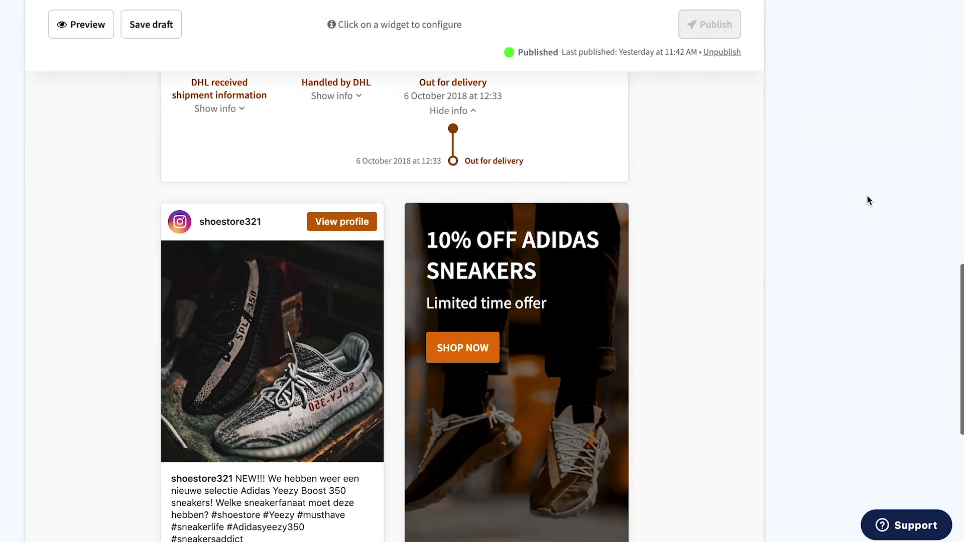
pyautogui.scroll(6, 867, 198)
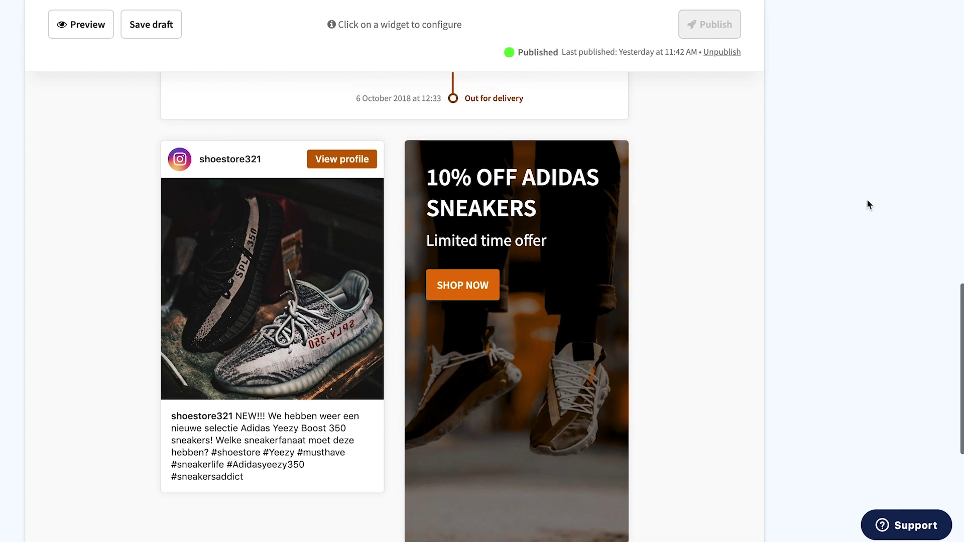
pyautogui.scroll(2, 868, 206)
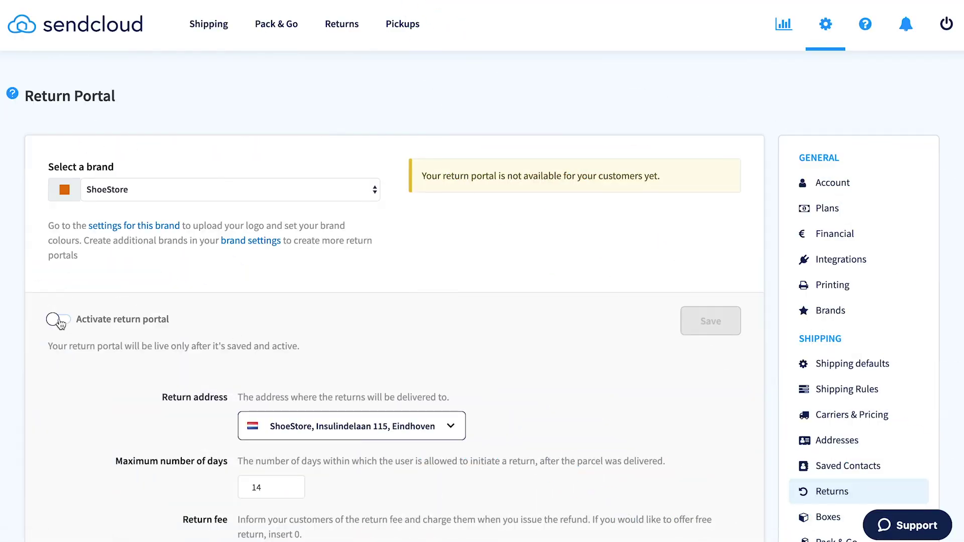
# Activate the ShoeStore return portal, add Français as a portal language, and review the remaining return options.
pyautogui.click(58, 320)
pyautogui.scroll(-6, 121, 354)
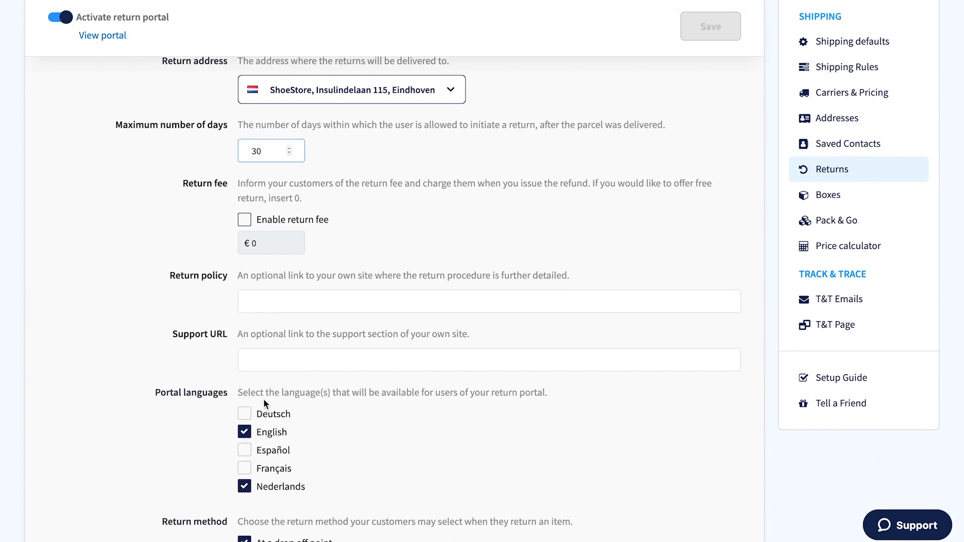
pyautogui.click(250, 468)
pyautogui.scroll(-6, 250, 464)
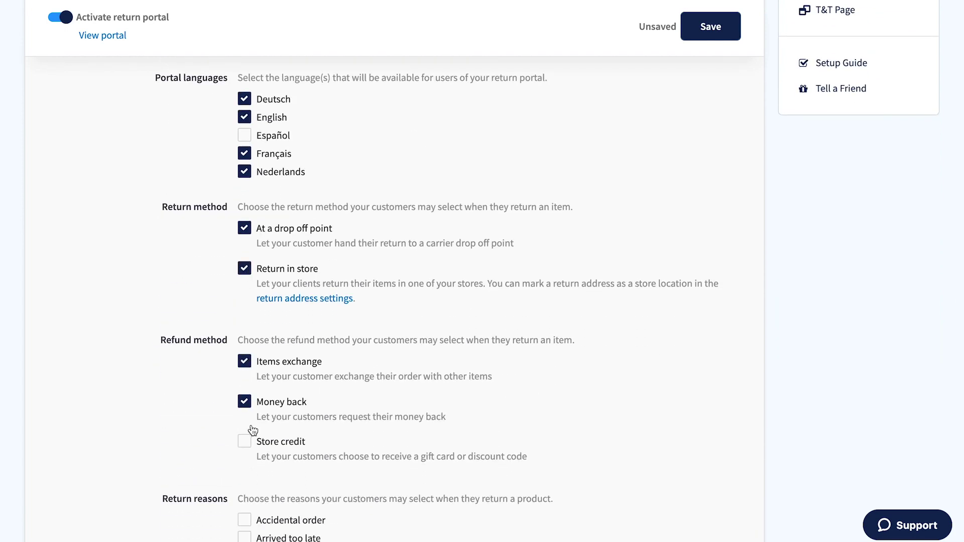
pyautogui.scroll(-6, 250, 439)
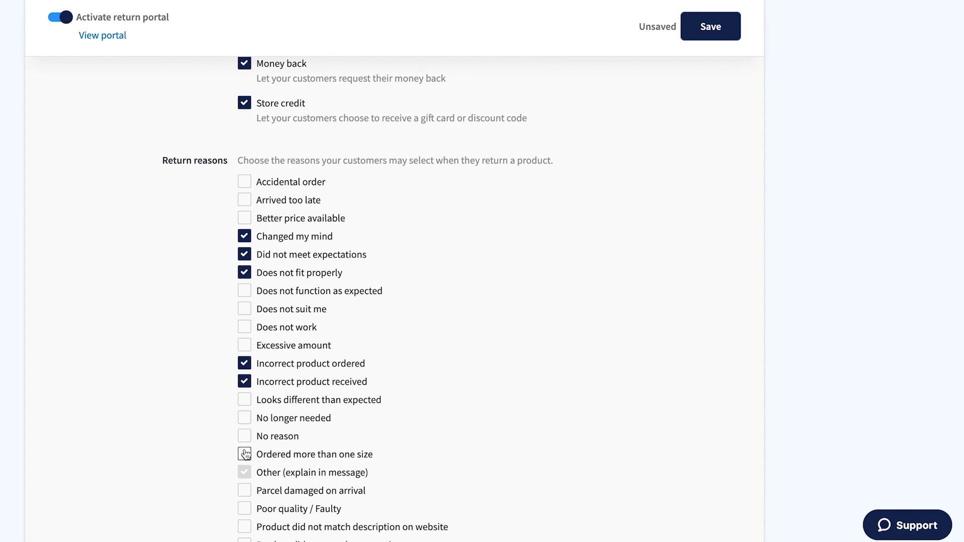
pyautogui.scroll(-8, 246, 452)
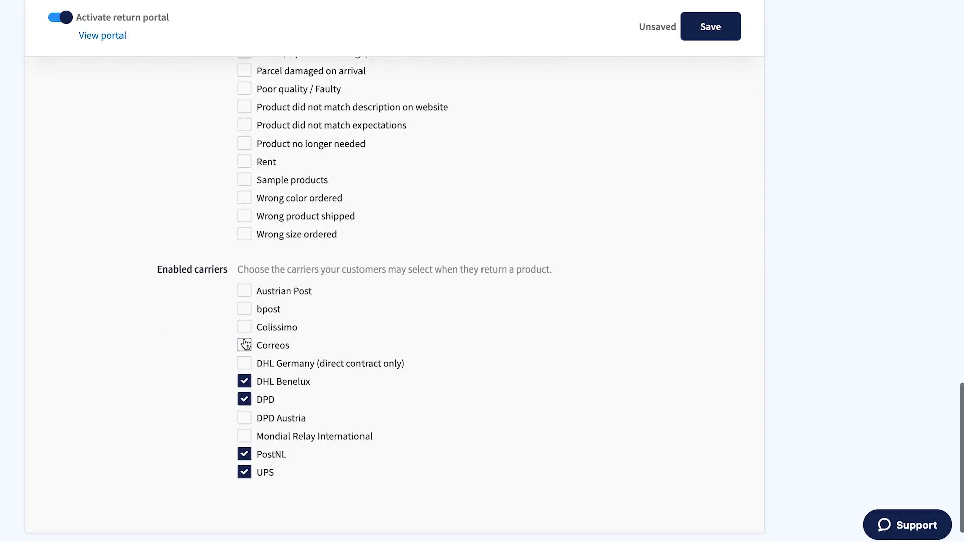
pyautogui.scroll(-1, 690, 66)
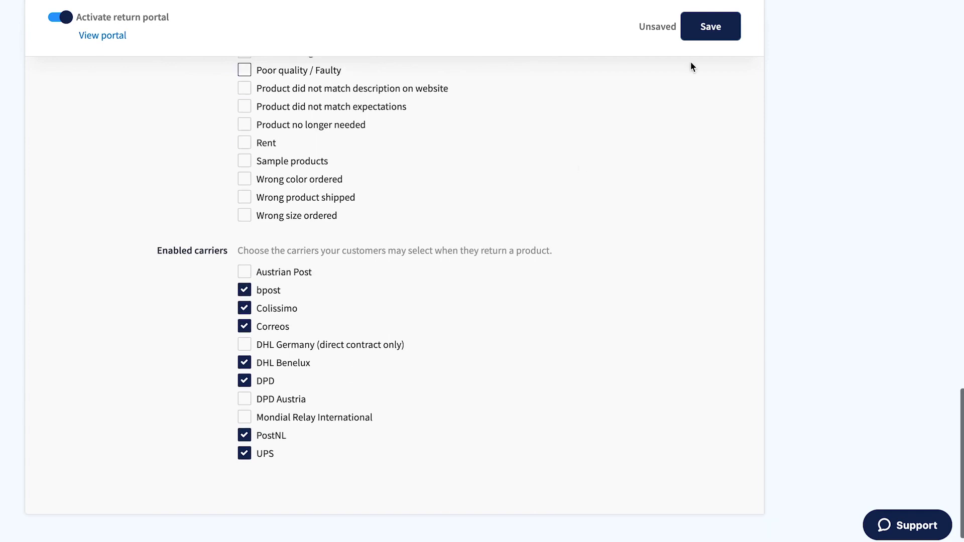
pyautogui.scroll(1, 279, 115)
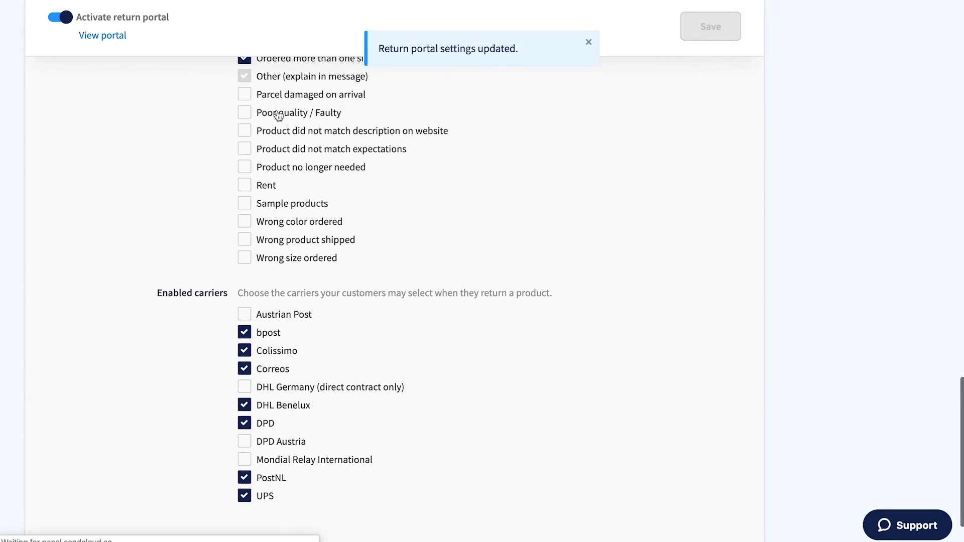
pyautogui.click(116, 35)
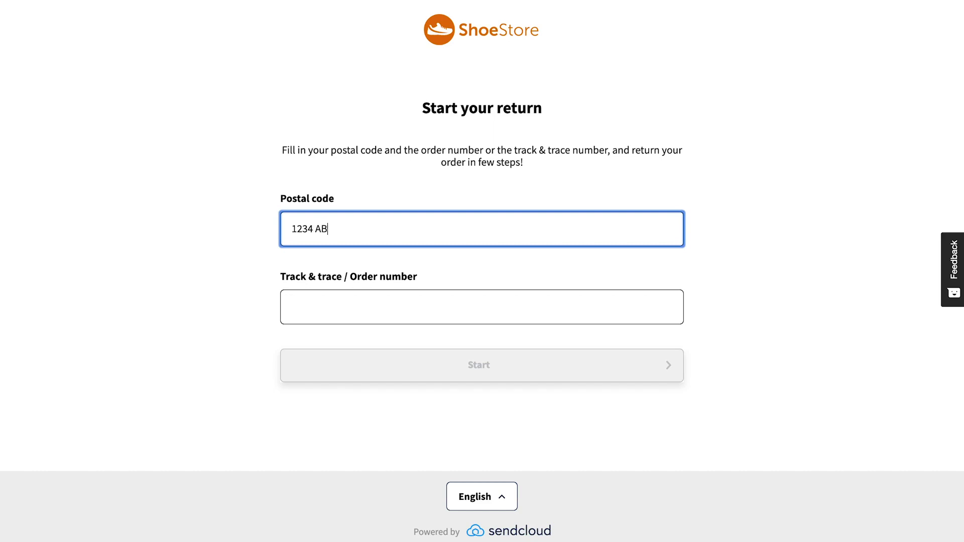
# Enter the postal code and order number in the ShoeStore portal and start the test return.
pyautogui.click(336, 284)
pyautogui.write('1234567890')
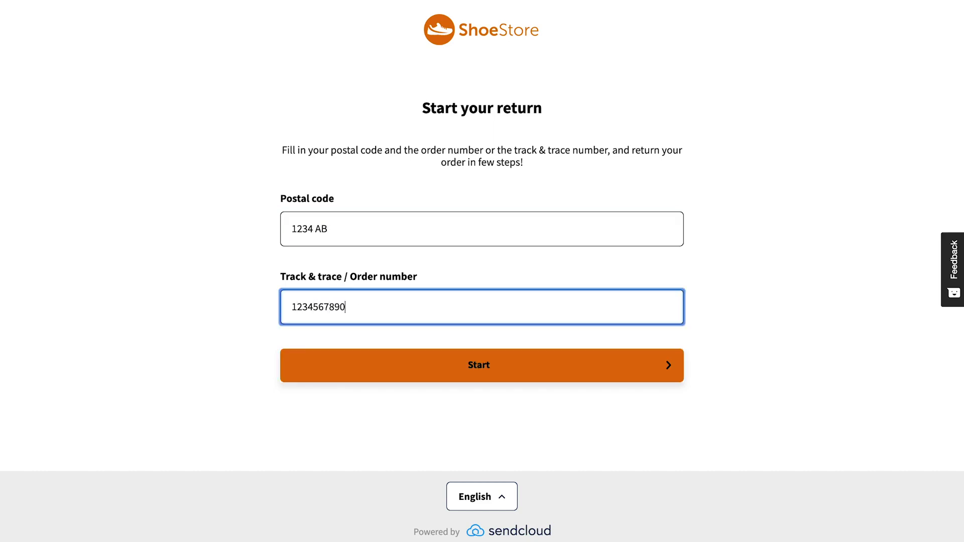
pyautogui.click(378, 359)
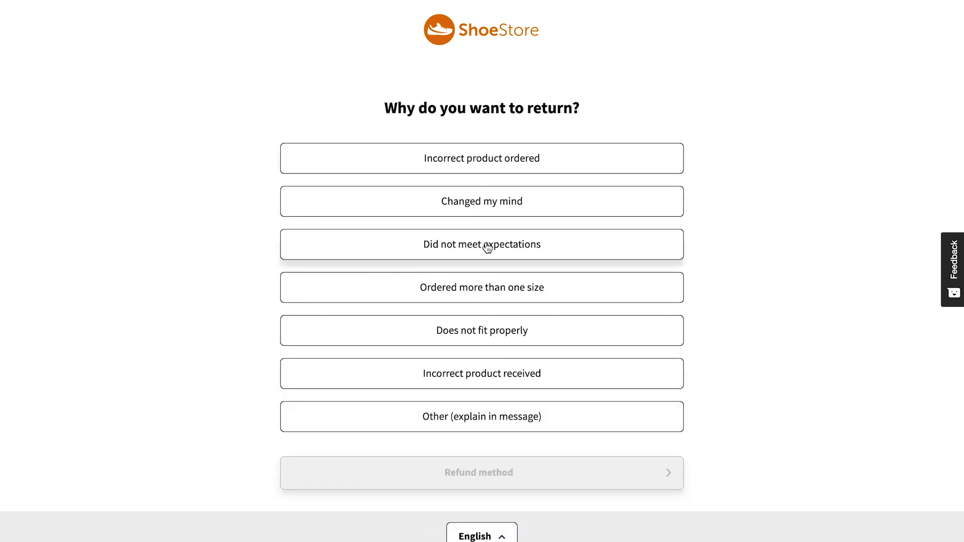
# Return the item as 'Does not fit properly', refunded as Money back and returned in store, and confirm.
pyautogui.click(479, 333)
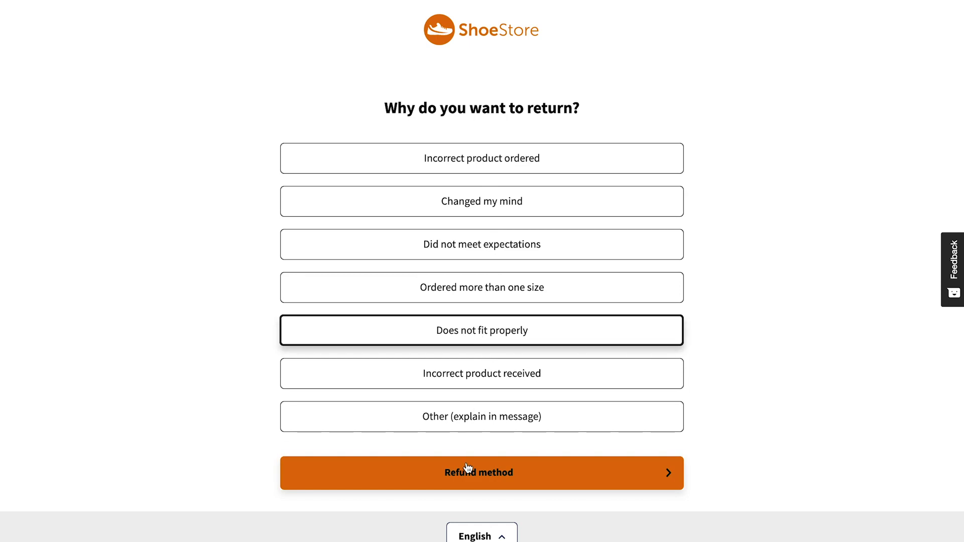
pyautogui.click(467, 468)
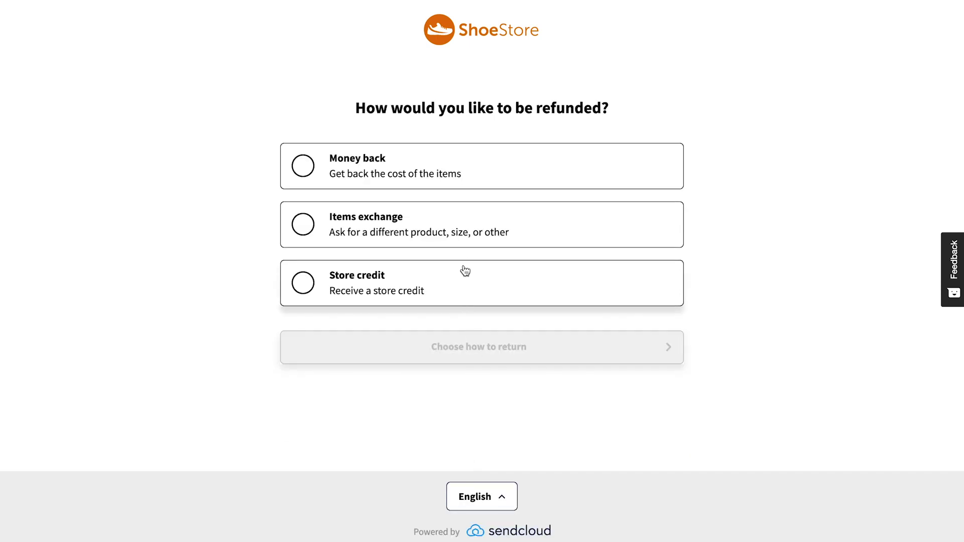
pyautogui.click(470, 167)
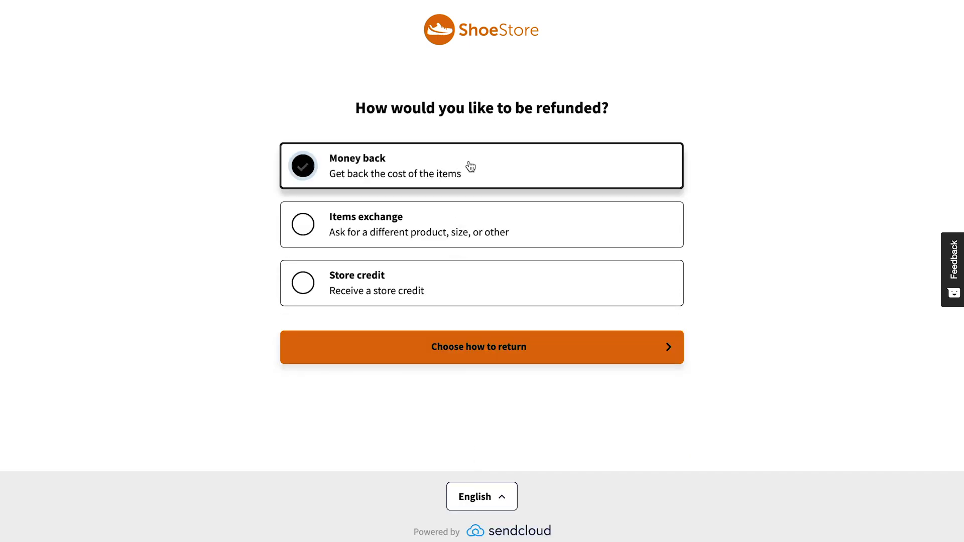
pyautogui.click(471, 344)
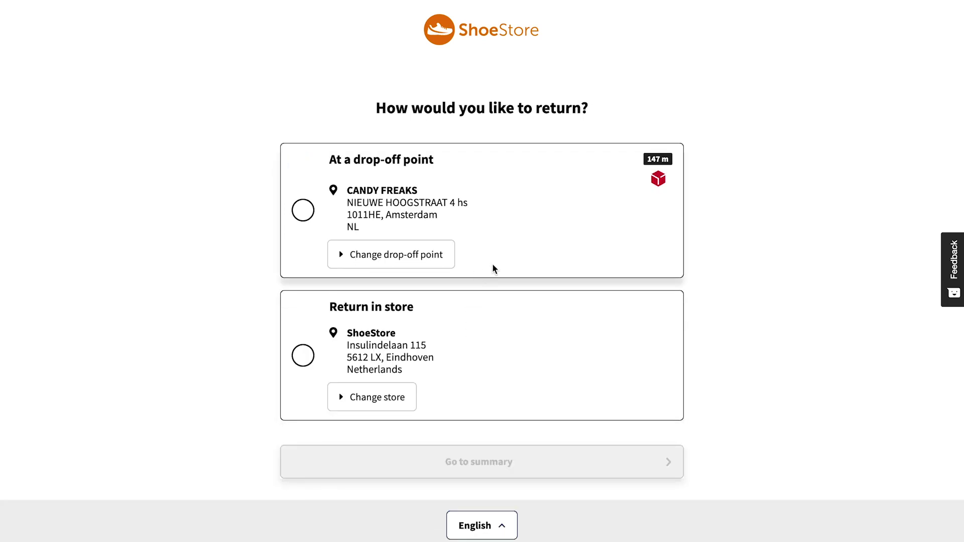
pyautogui.click(465, 370)
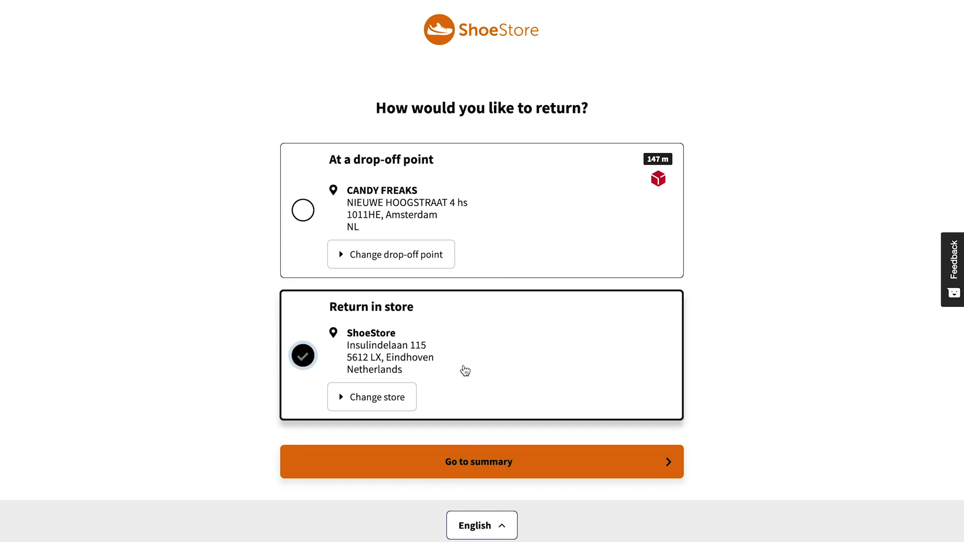
pyautogui.click(467, 462)
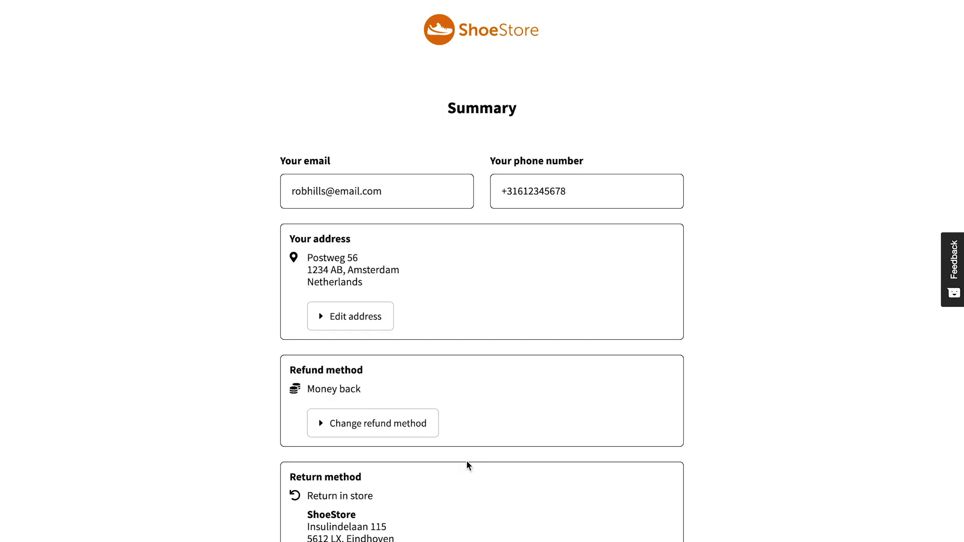
pyautogui.scroll(-4, 466, 460)
pyautogui.click(466, 462)
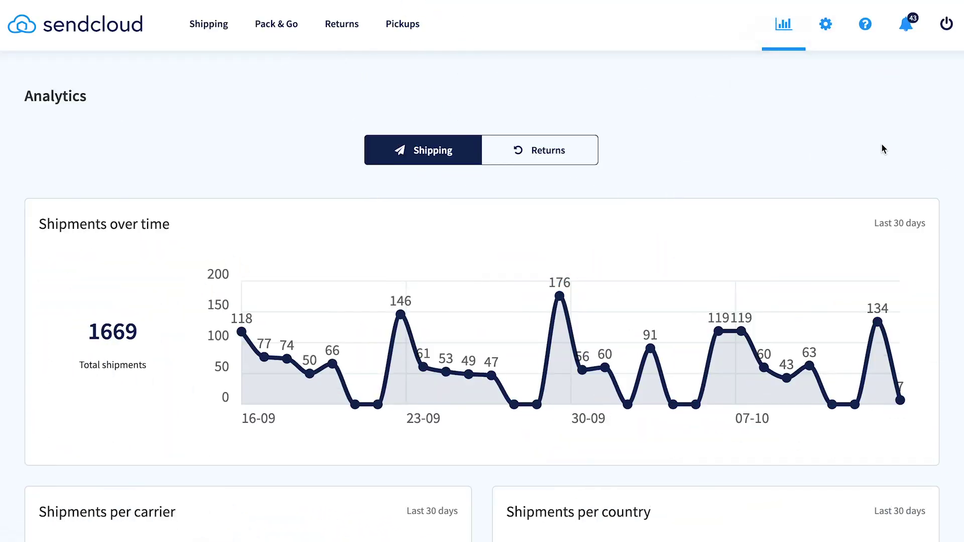
# Scroll through the shipping analytics charts, from shipments over time to per-carrier (DHL), per-country (Germany) and per-shop (shoestore.de 65.2%).
pyautogui.scroll(-3, 898, 164)
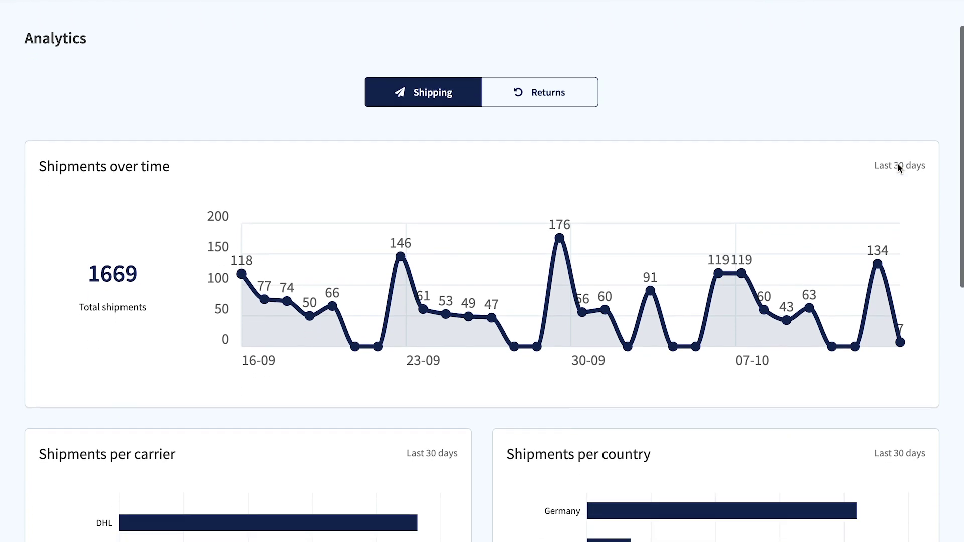
pyautogui.scroll(-1, 898, 169)
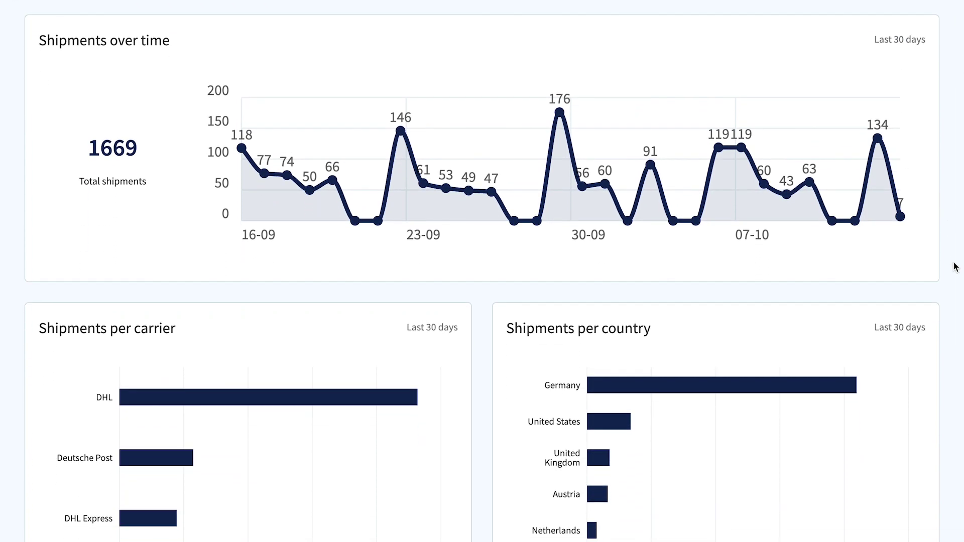
pyautogui.scroll(-4, 955, 266)
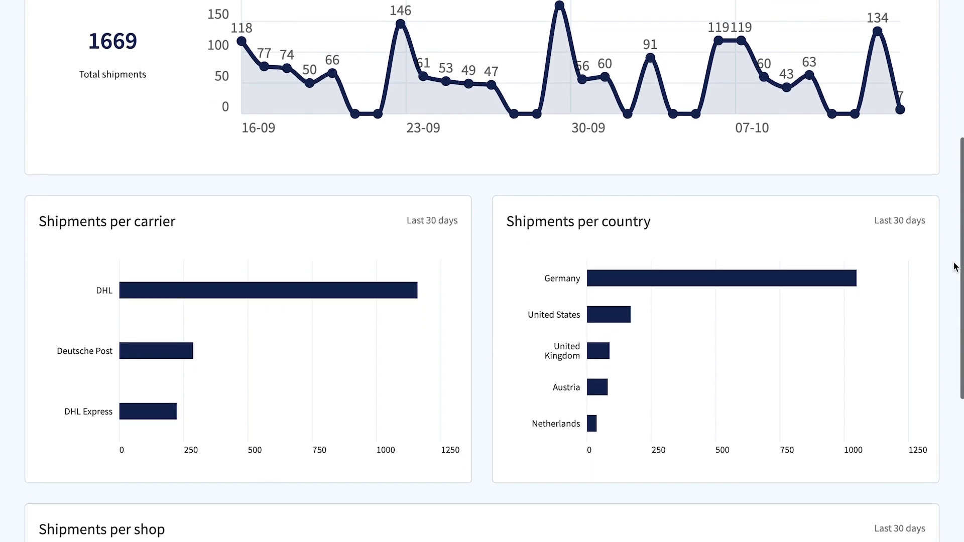
pyautogui.scroll(-2, 955, 267)
pyautogui.scroll(-2, 955, 267)
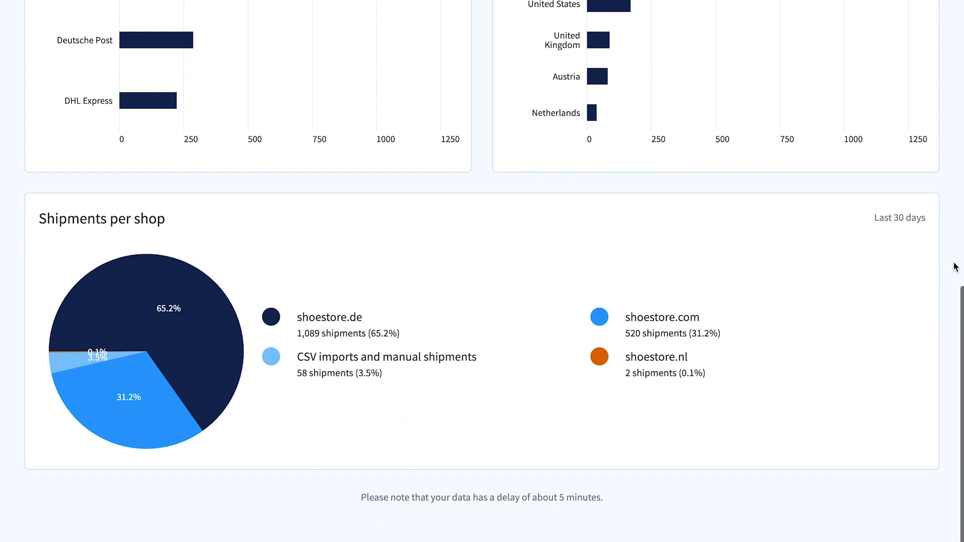